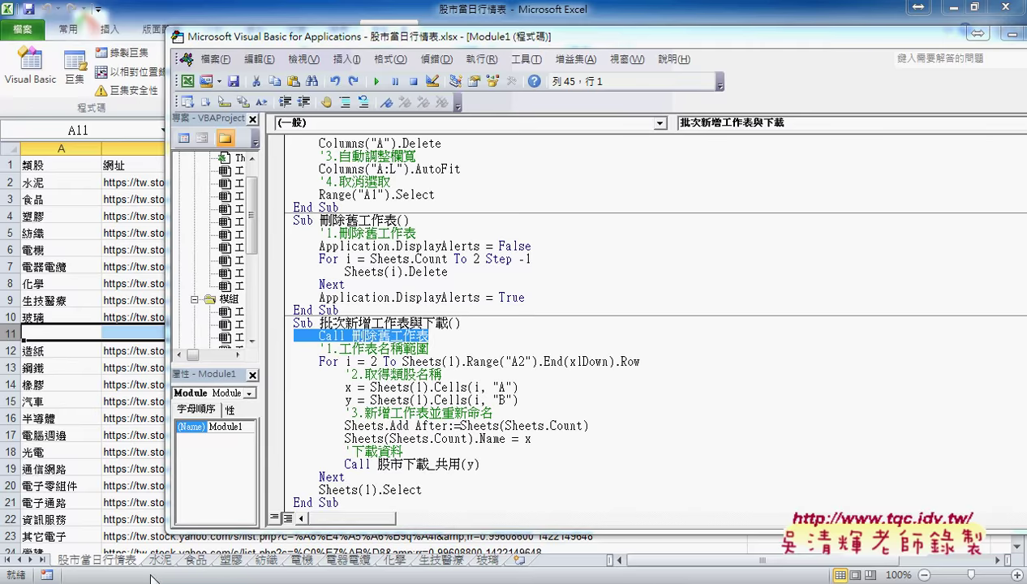
Group the industry sheets from 水泥 through 玻璃 and delete them, leaving 股市當日行情表
left_click(154, 559)
left_click(486, 560, "shift")
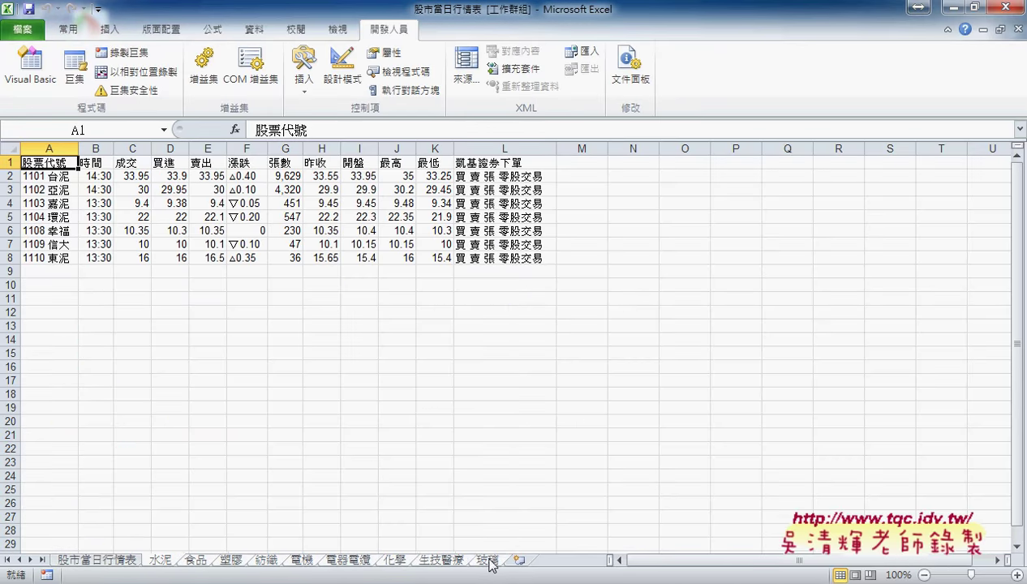
right_click(489, 559)
left_click(546, 369)
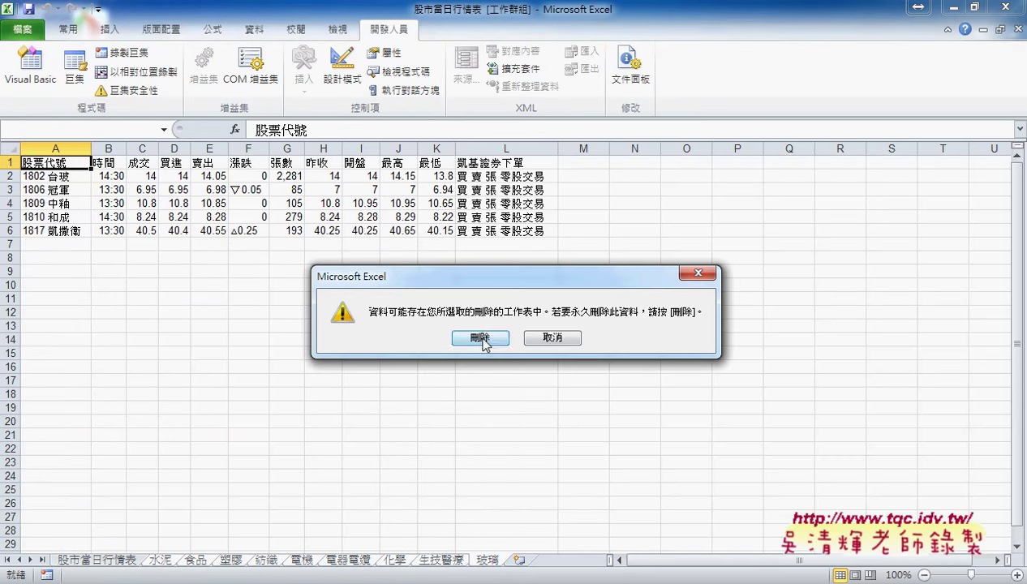
left_click(483, 336)
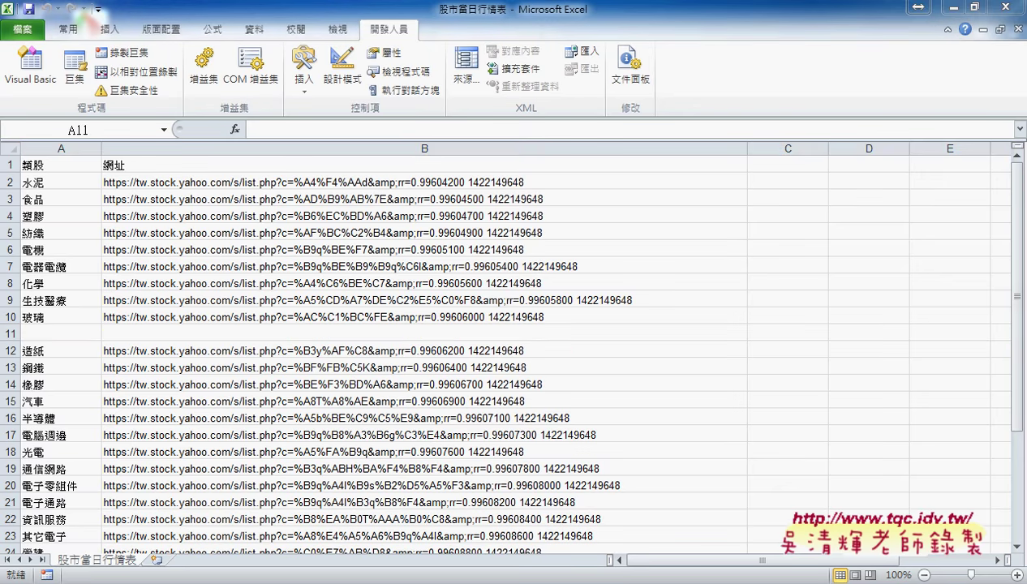
Run the 批次新增工作表與下載 macro to recreate the industry sheets
mouse_move(276, 581)
left_click(422, 527)
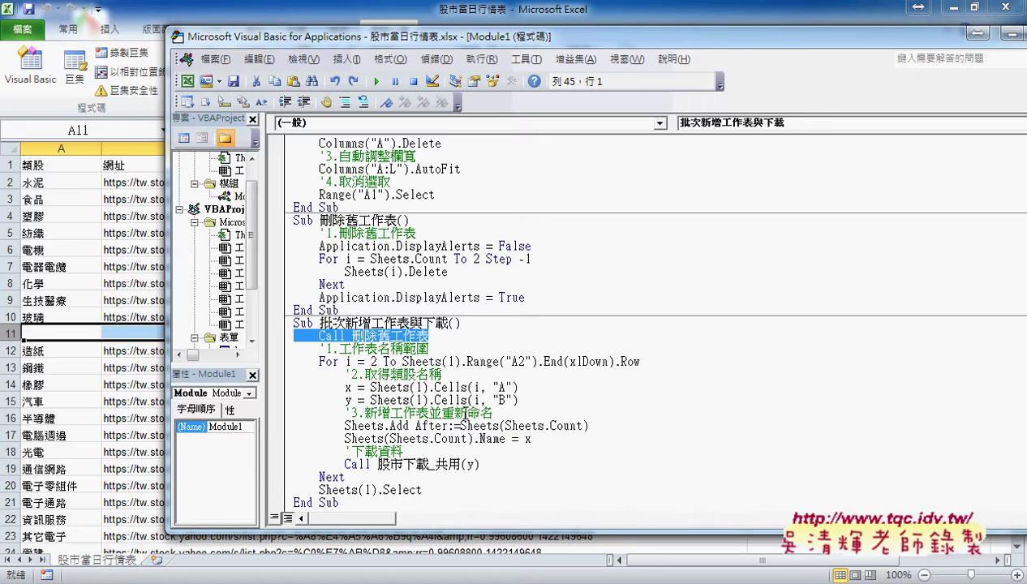
left_click_drag(474, 40, 622, 50)
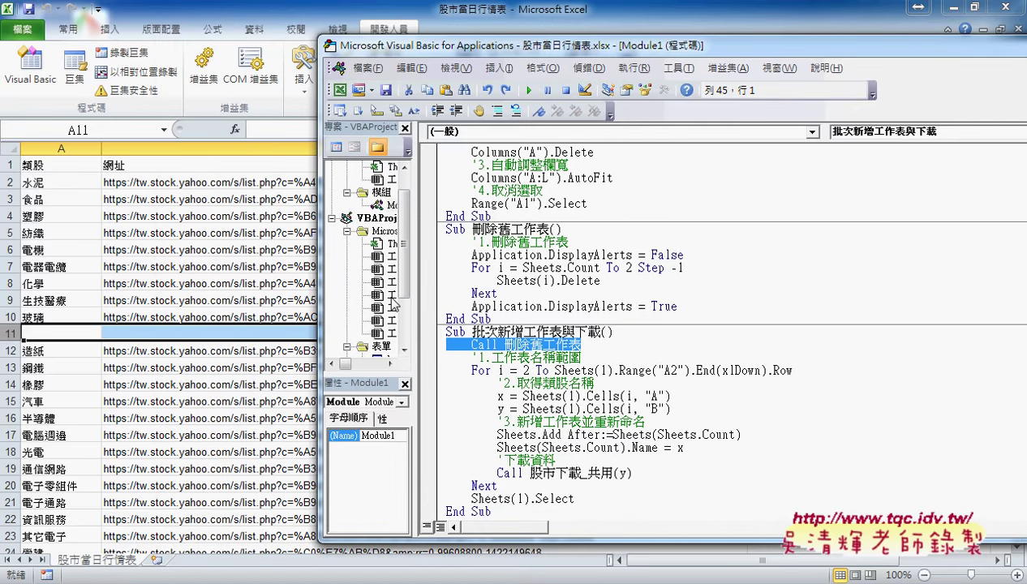
left_click(528, 90)
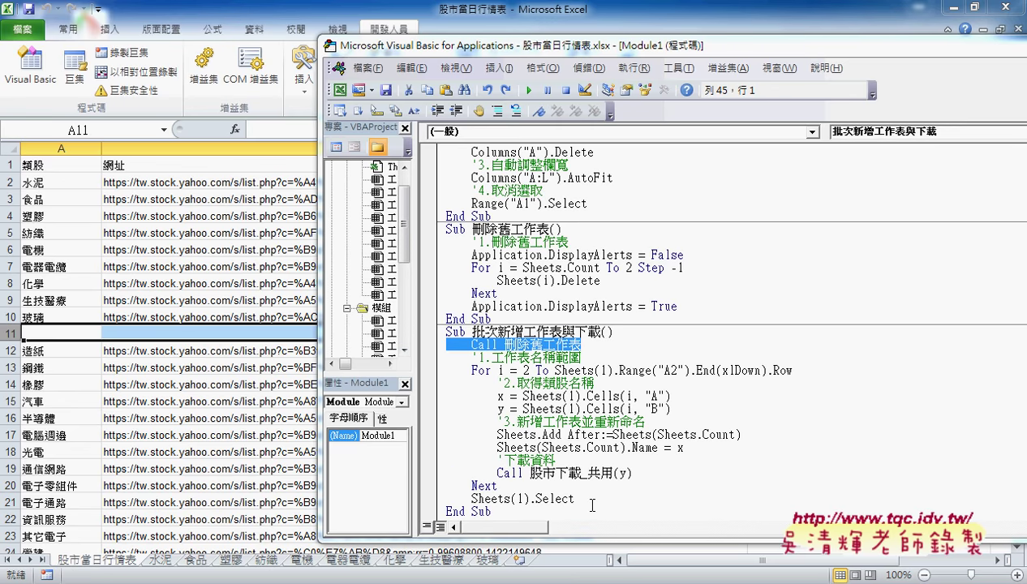
Delete the Call 刪除舊工作表 line from the batch macro and select the 刪除舊工作表 procedure
left_click_drag(491, 512, 440, 497)
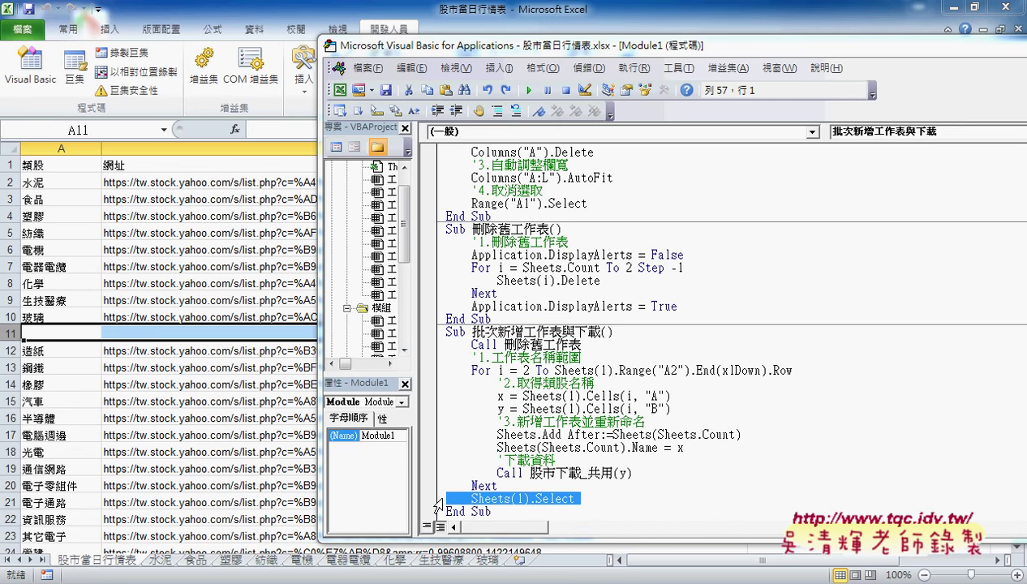
left_click(518, 499)
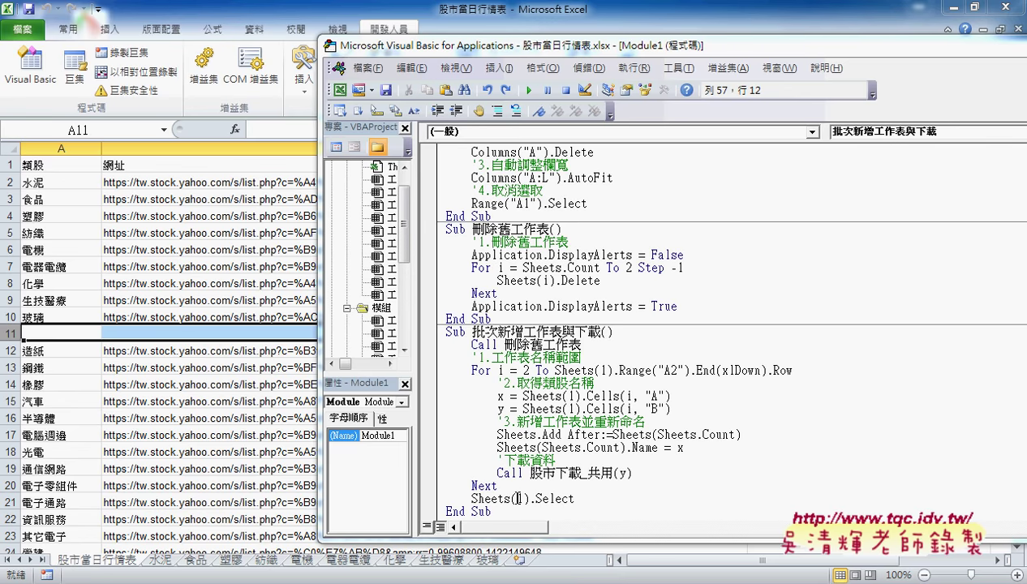
left_click_drag(579, 345, 422, 350)
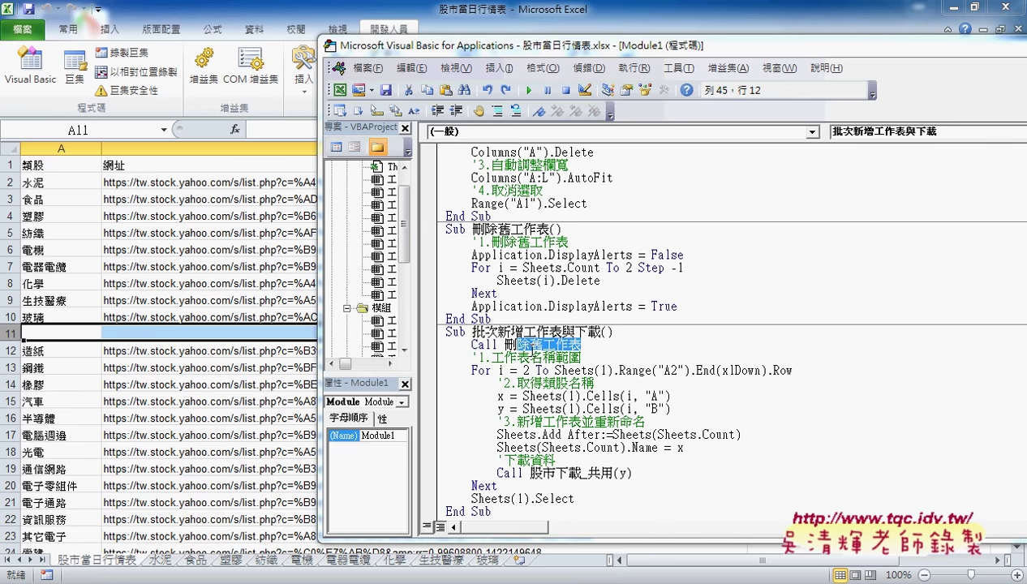
key("Delete")
key("Delete")
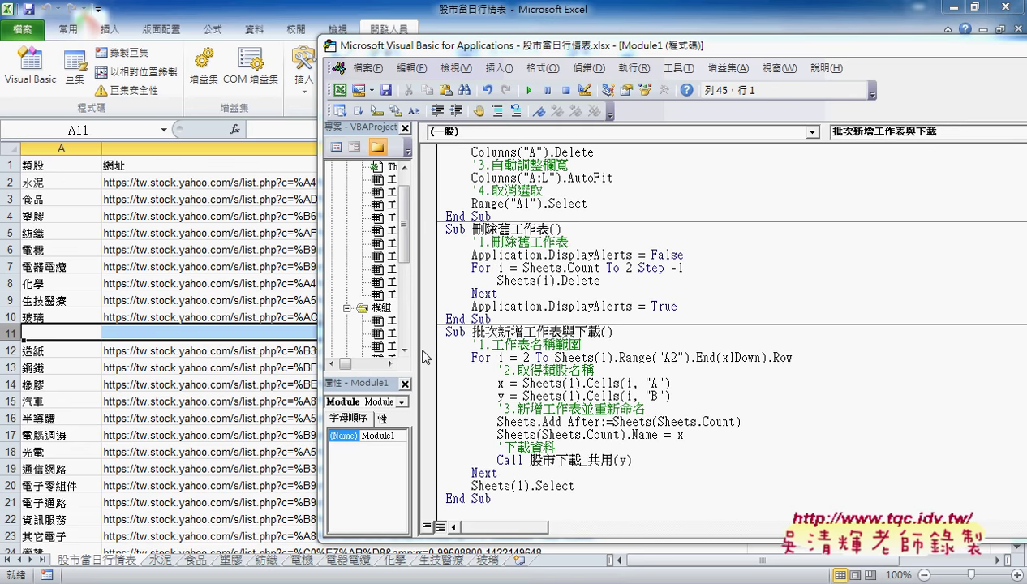
left_click_drag(422, 320, 425, 232)
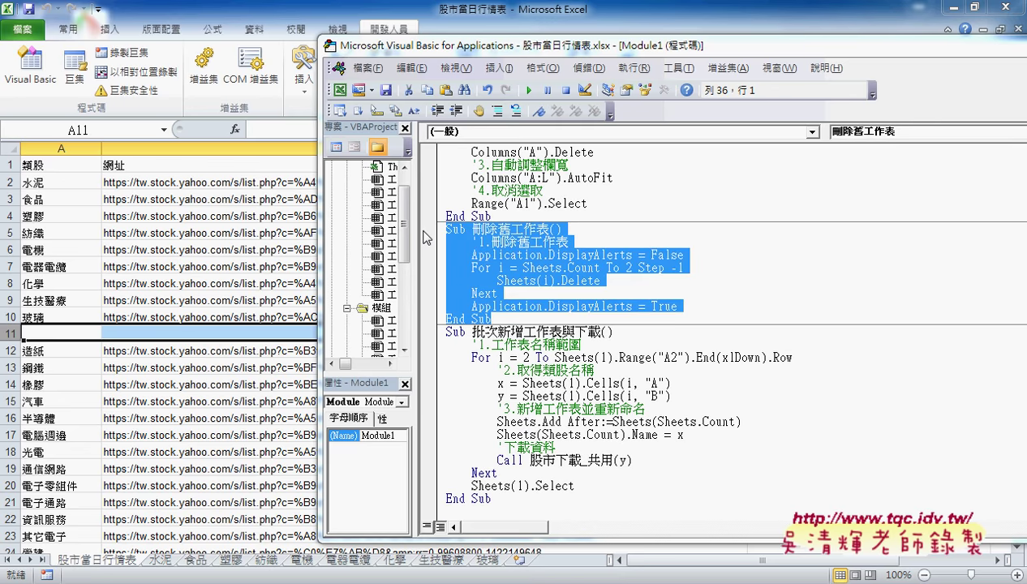
Delete the 刪除舊工作表 procedure and select the 股市下載 procedure above it
key("Delete")
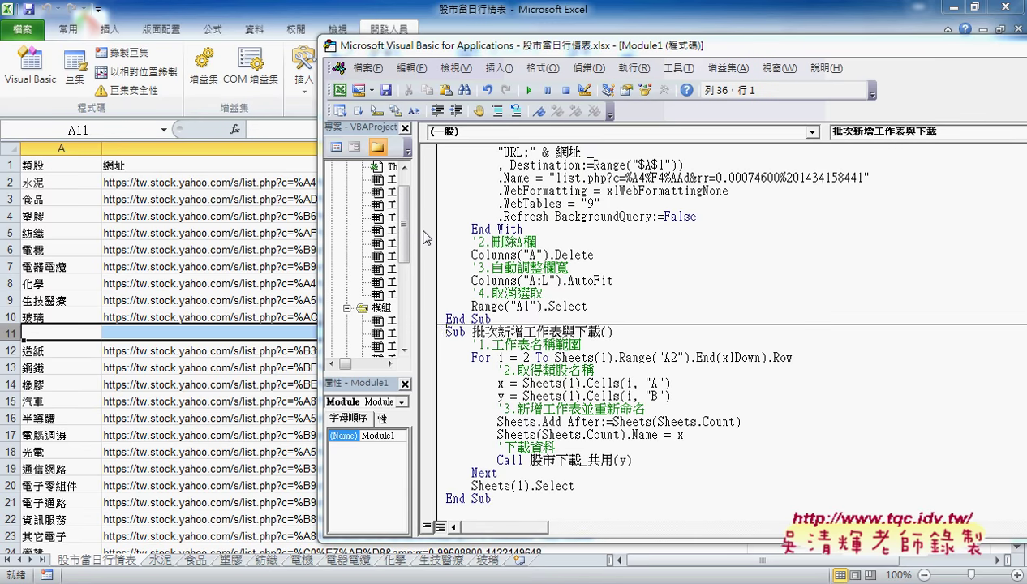
scroll(555, 283, "up", 1)
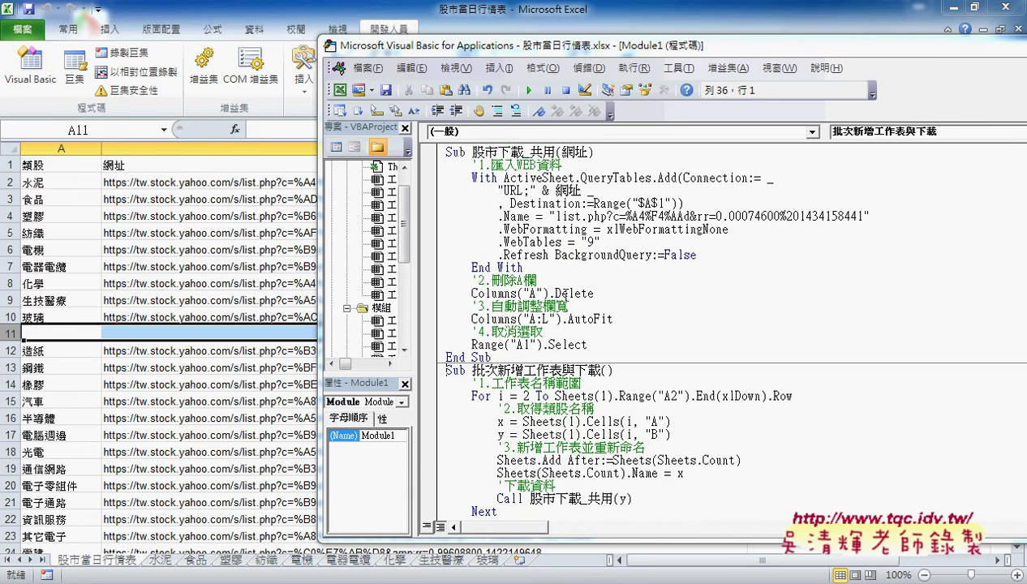
scroll(566, 294, "up", 2)
scroll(528, 210, "up", 3)
scroll(516, 202, "up", 1)
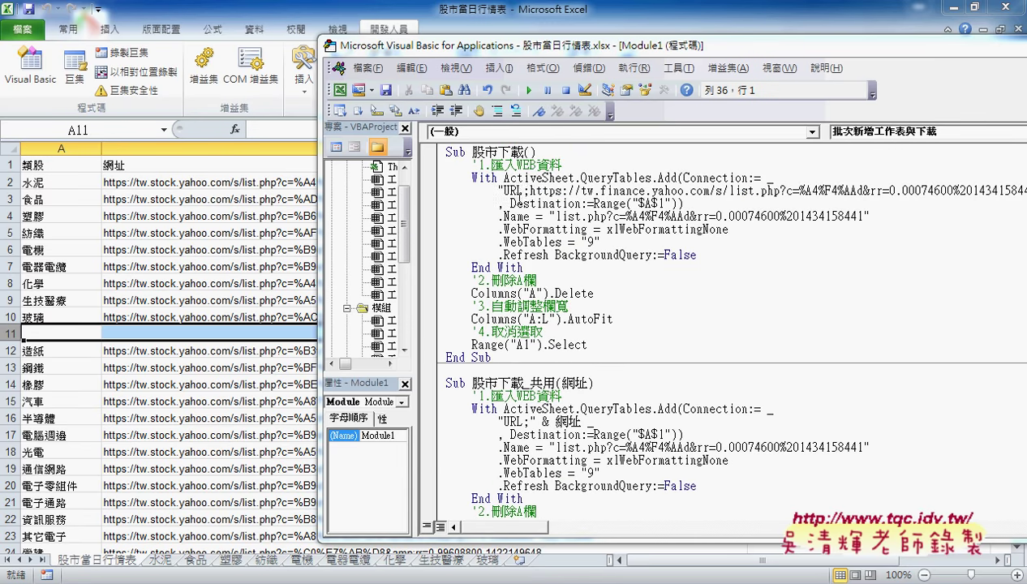
left_click(496, 152)
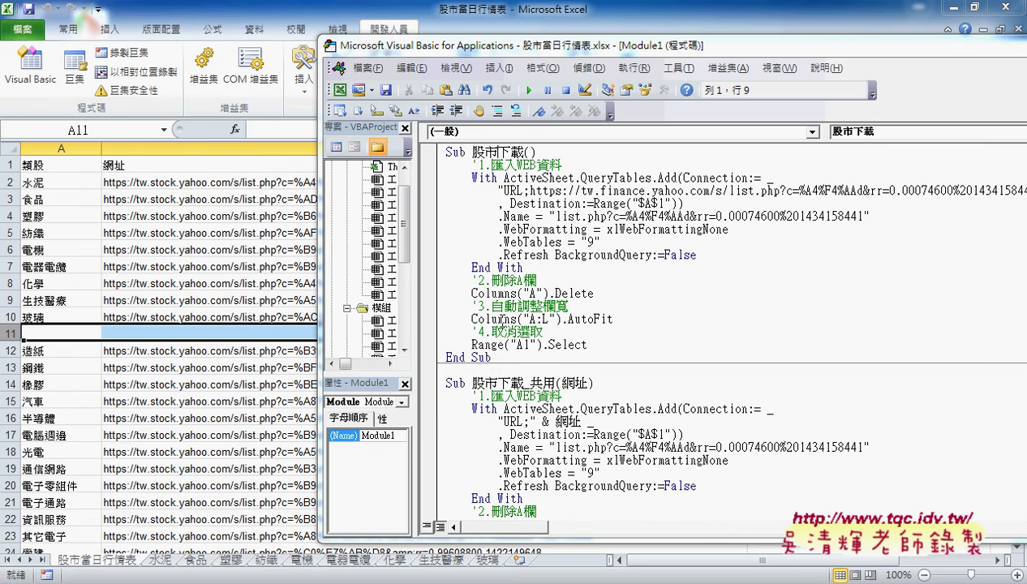
left_click_drag(502, 365, 438, 148)
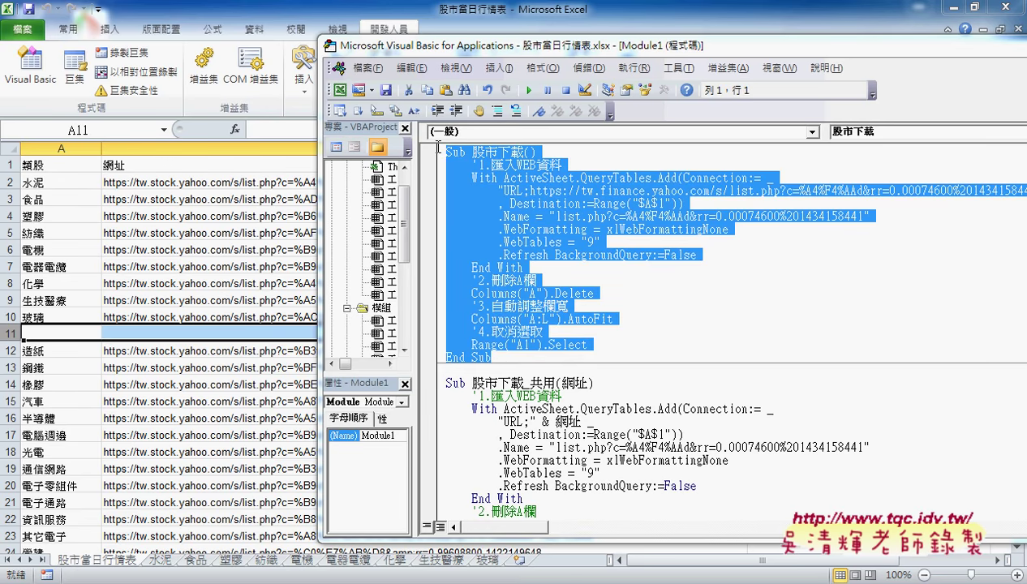
Review the 股市下載_共用 procedure name and its 網址 parameter
scroll(610, 316, "down", 1)
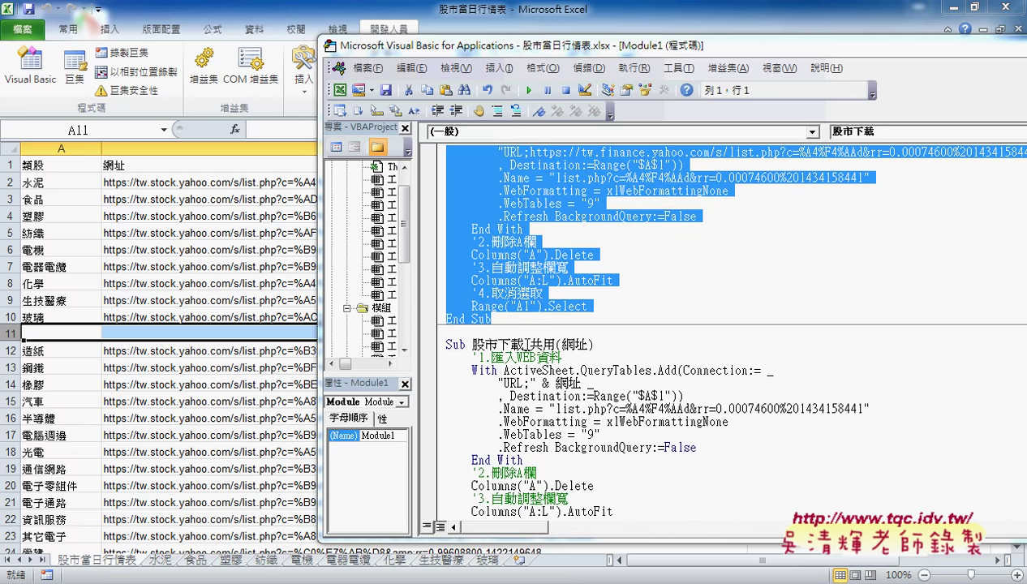
left_click_drag(525, 344, 554, 341)
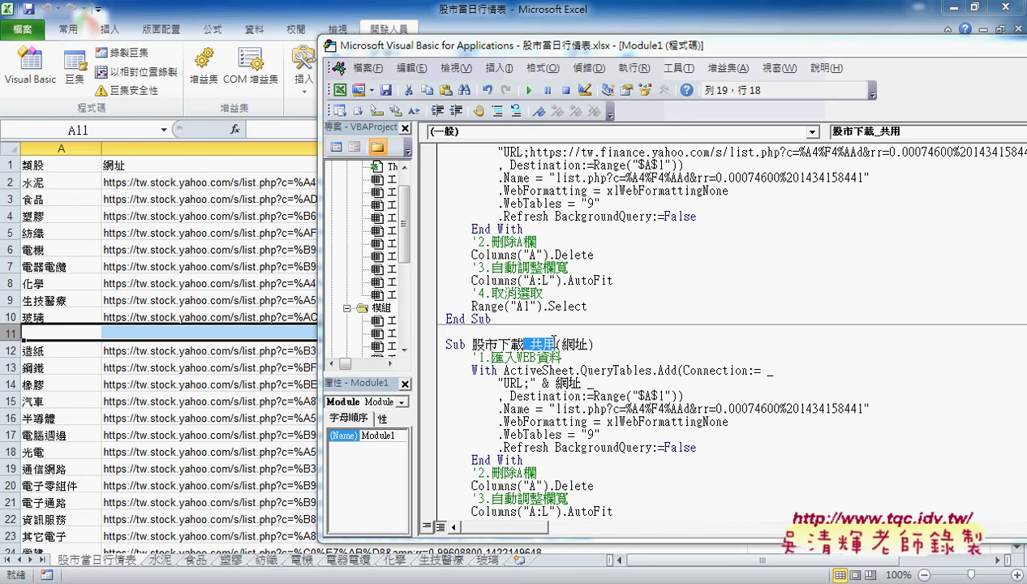
scroll(554, 341, "down", 2)
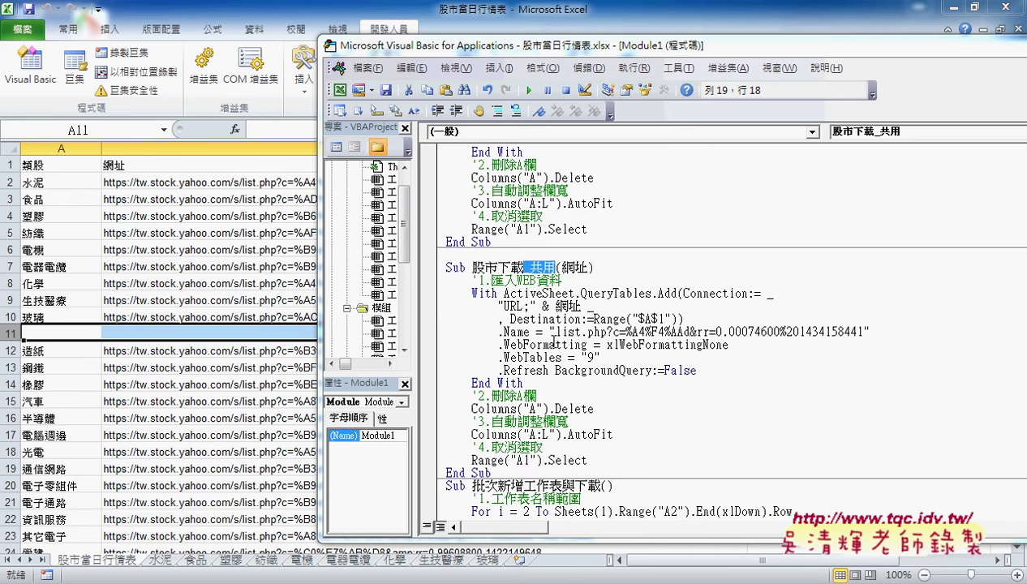
scroll(554, 341, "down", 1)
left_click_drag(560, 230, 588, 230)
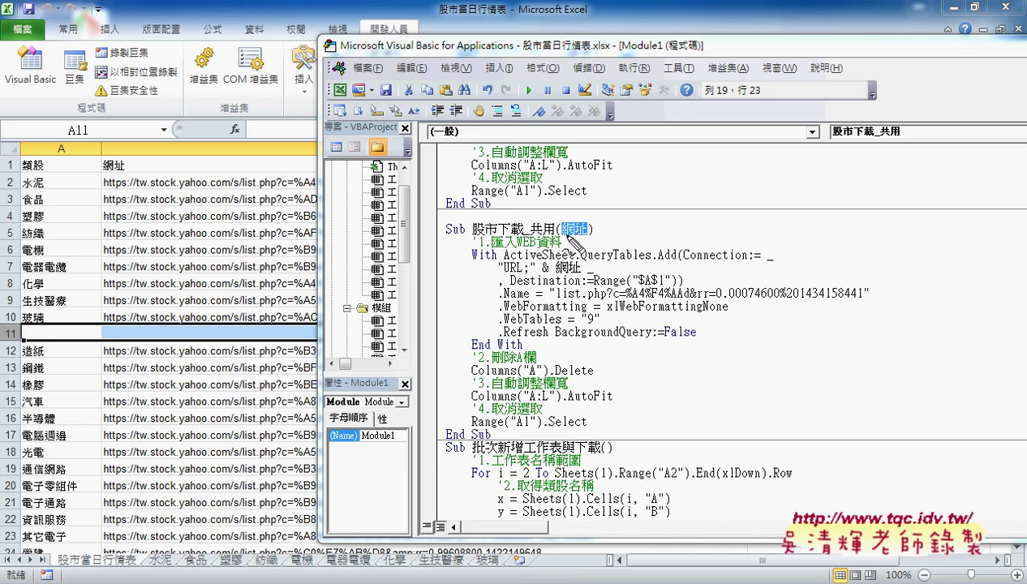
left_click_drag(566, 236, 584, 237)
key("Escape")
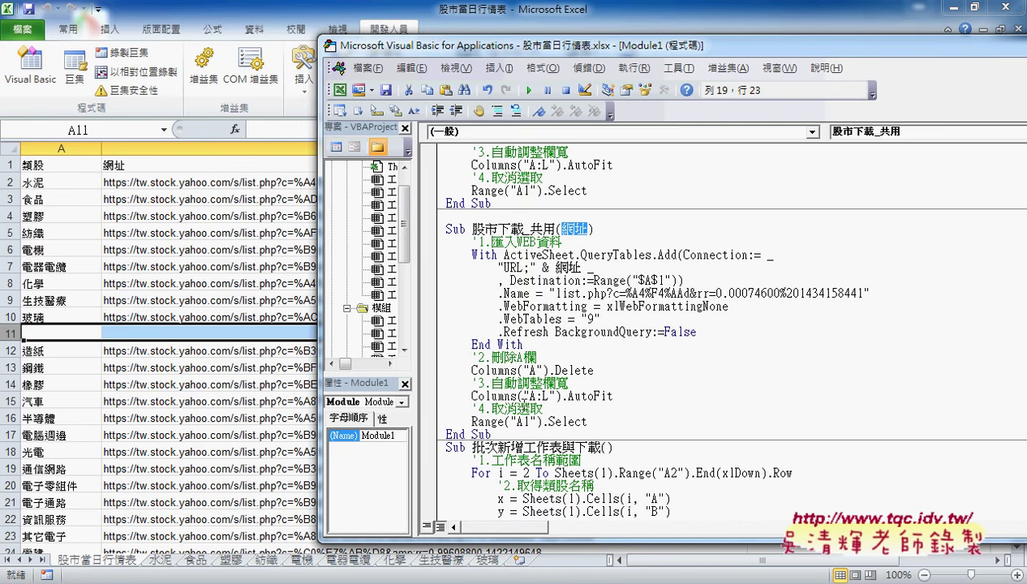
scroll(535, 381, "up", 2)
scroll(537, 383, "up", 2)
Copy the 股市下載 body into 股市下載_共用 and select its hard-coded Yahoo finance URL
left_click_drag(591, 344, 440, 181)
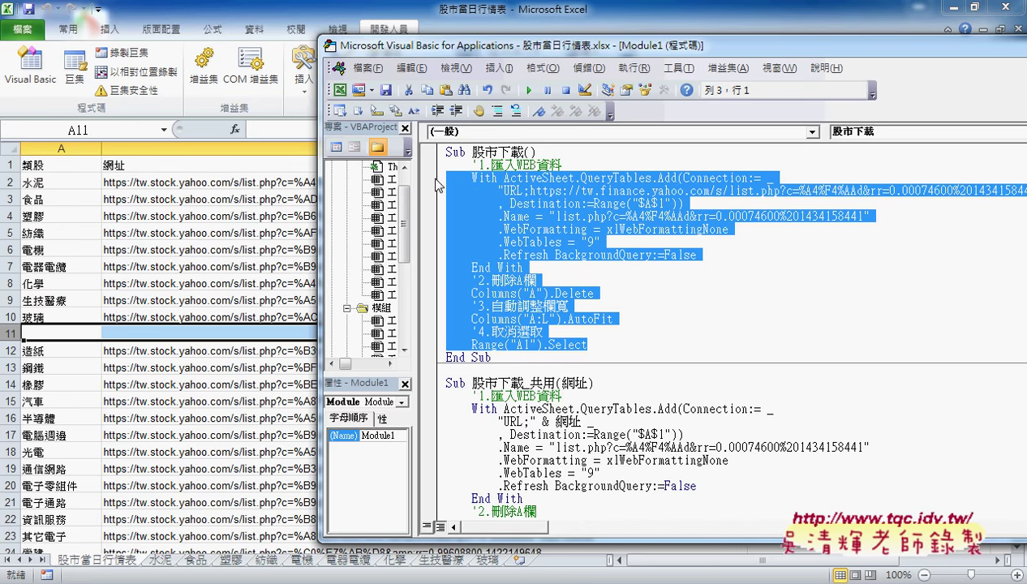
scroll(438, 185, "down", 2)
scroll(437, 185, "down", 1)
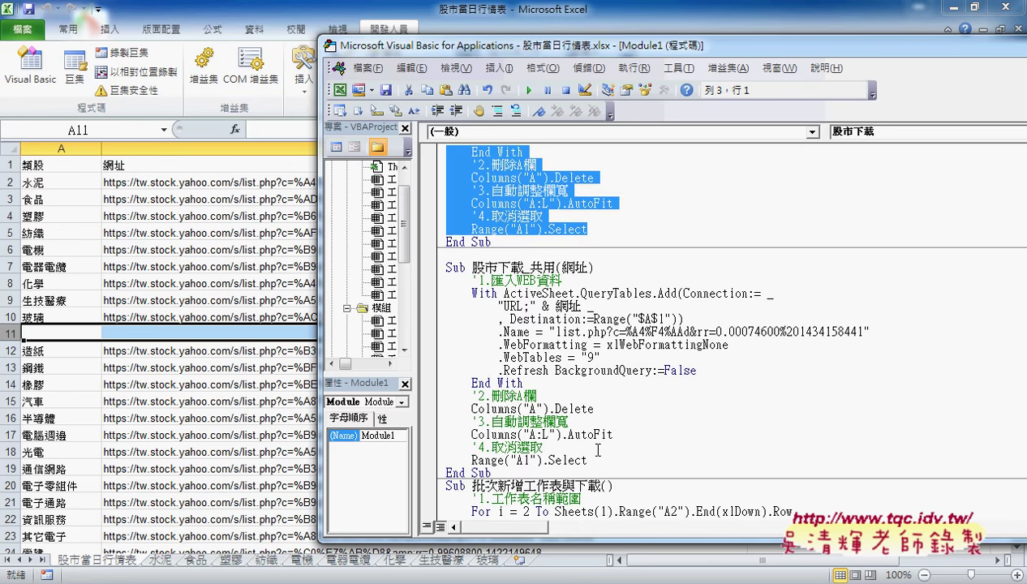
mouse_move(590, 460)
left_mouse_down()
mouse_move(542, 436)
mouse_move(434, 286)
left_mouse_up()
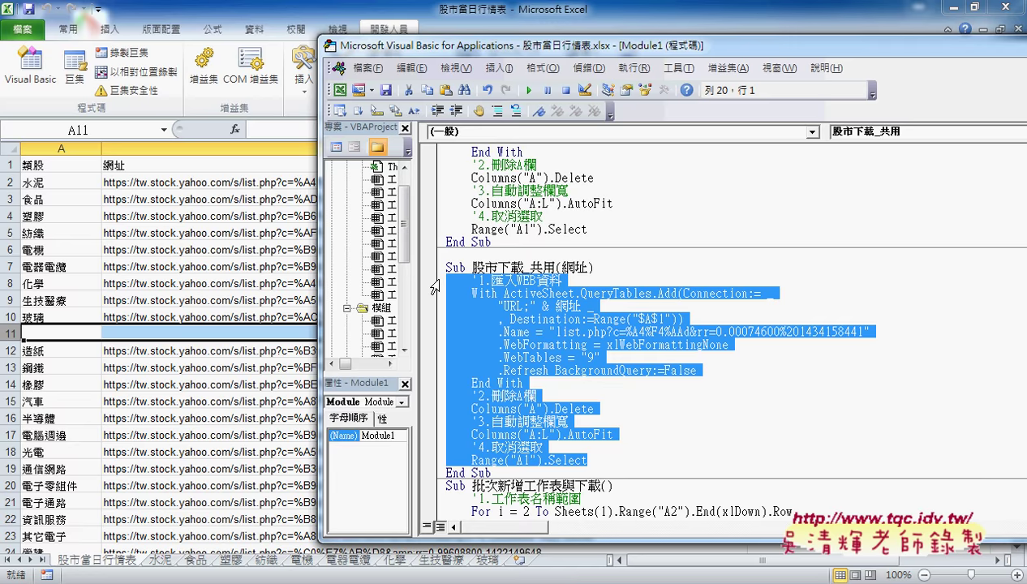
key("ctrl+v")
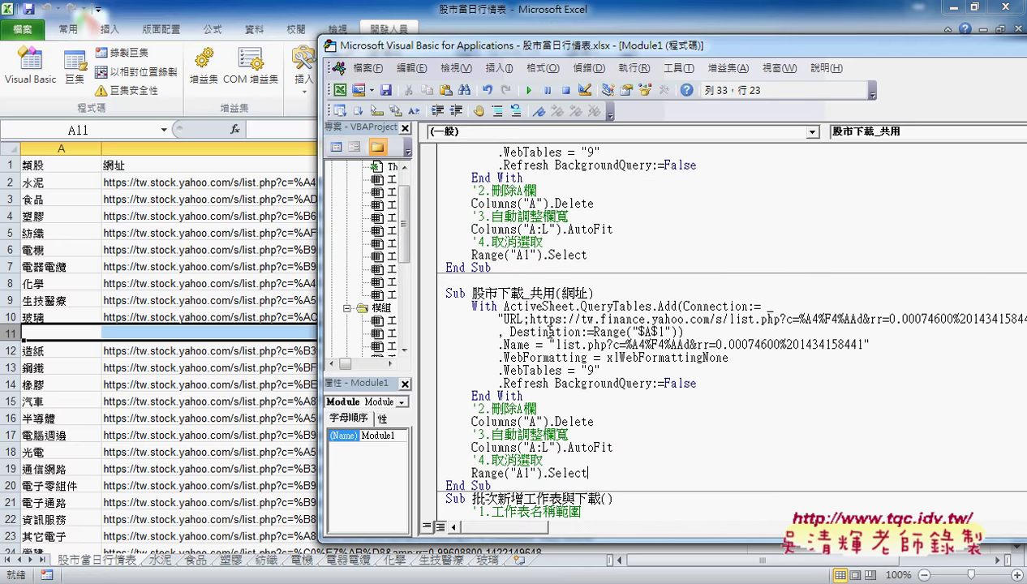
left_click_drag(494, 45, 319, 45)
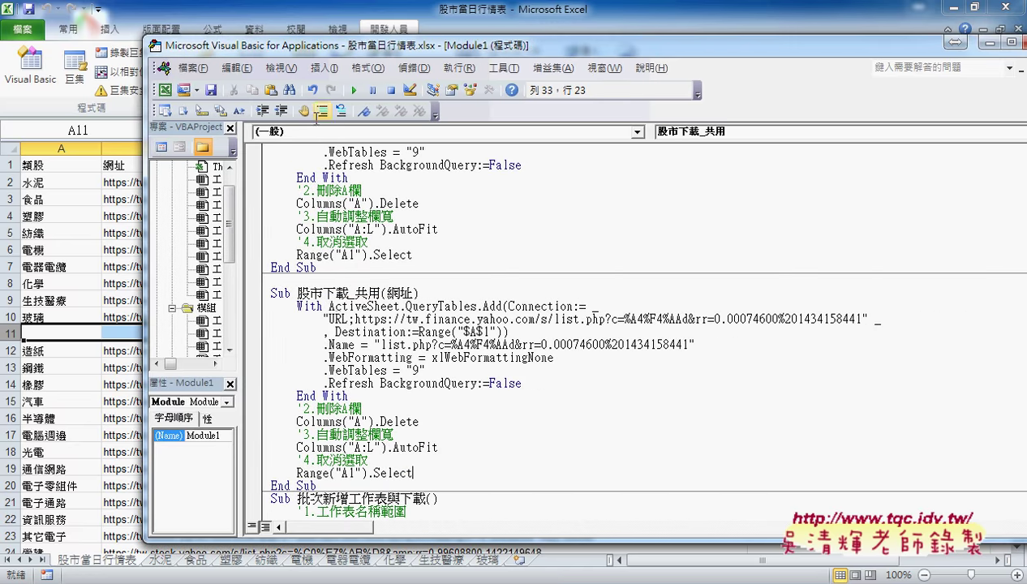
left_click_drag(354, 320, 861, 320)
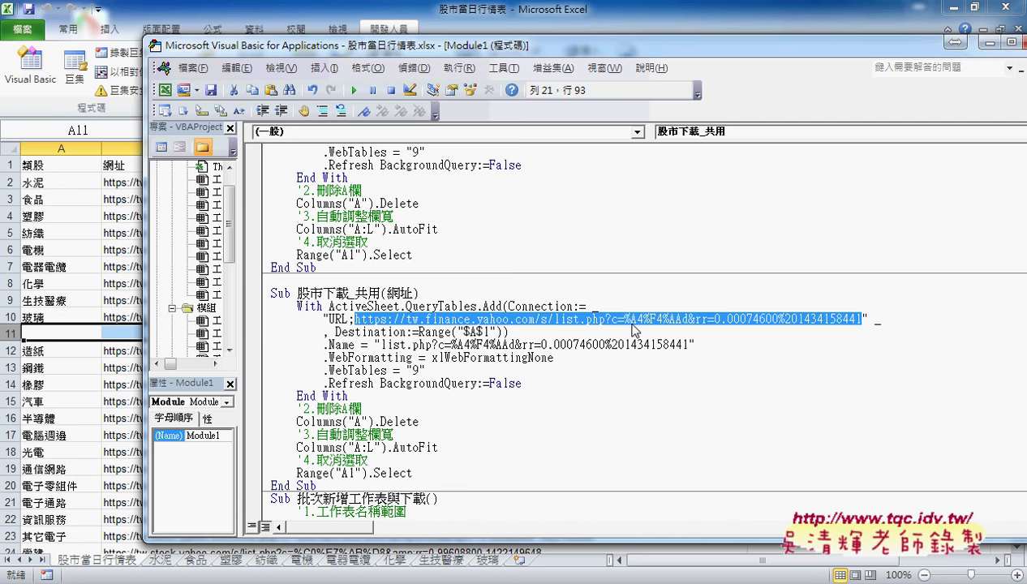
Replace the hard-coded Yahoo URL with an & after "URL;" in the connection string
key("Delete")
key("Right")
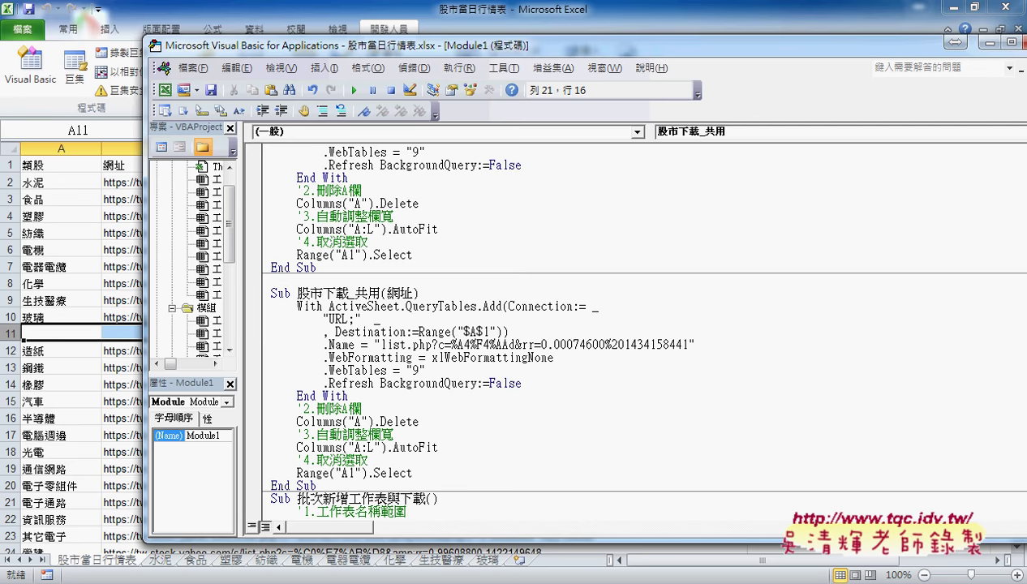
type("&")
key("Down")
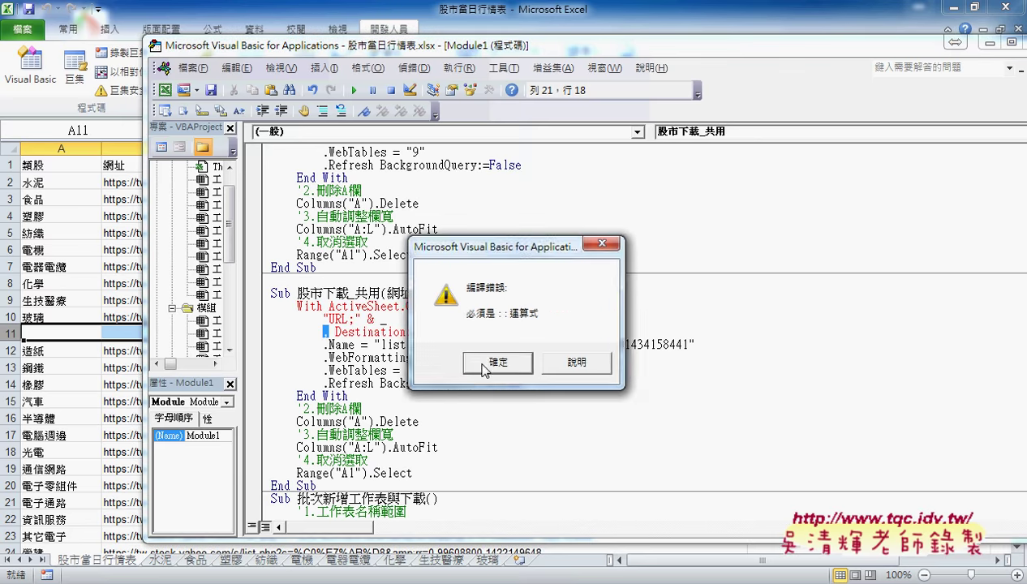
left_click(484, 369)
Insert the 網址 parameter after "URL;" & and select the gap following it
double_click(399, 292)
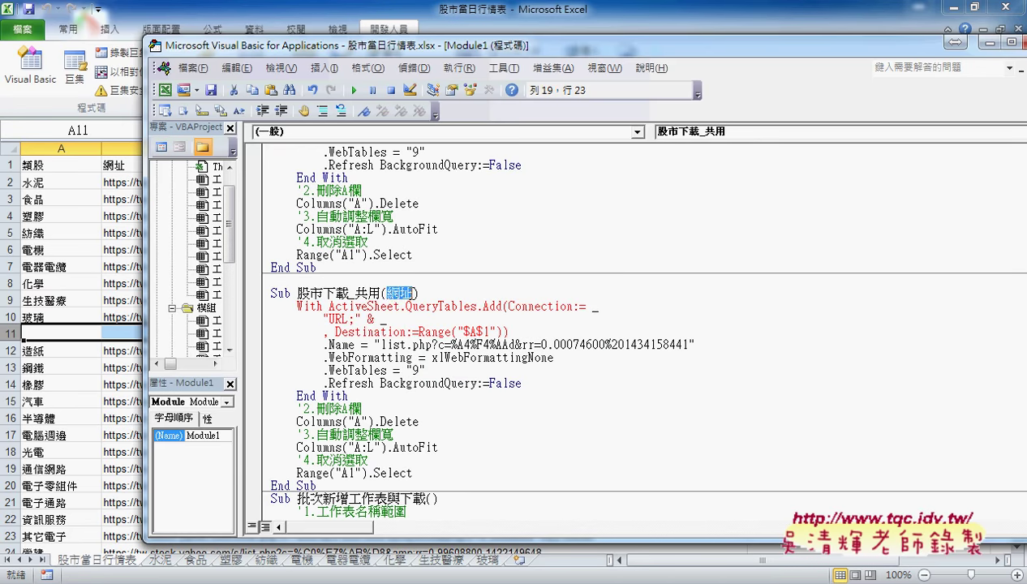
key("ctrl+c")
left_click(381, 319)
key("ctrl+v")
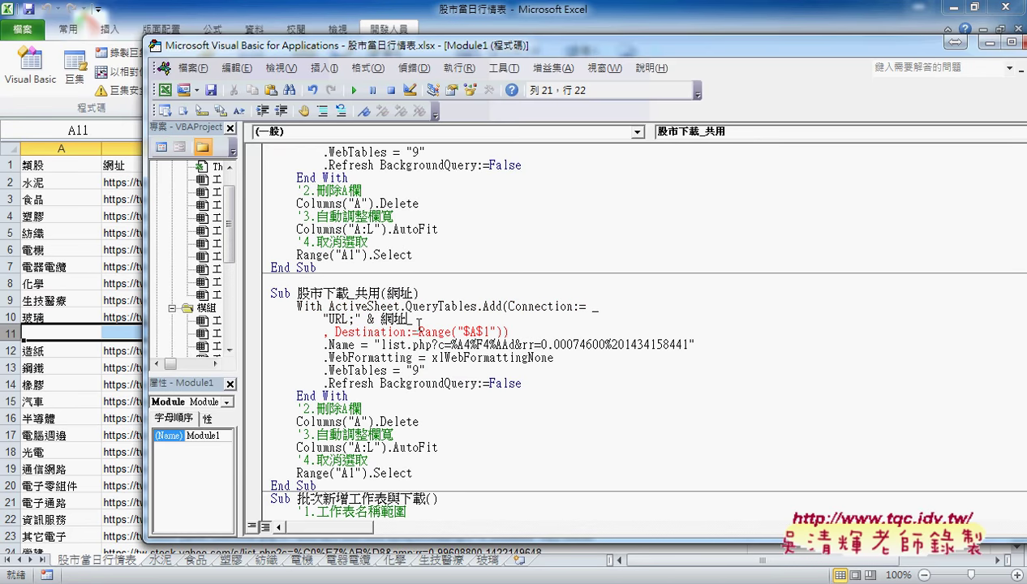
key("BackSpace")
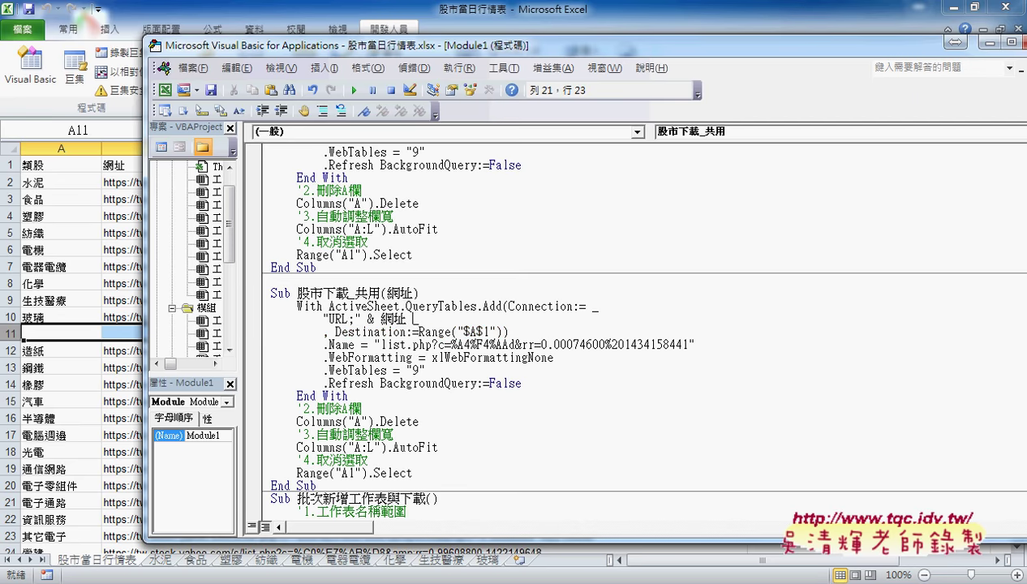
left_click_drag(406, 318, 420, 318)
left_click_drag(413, 319, 419, 320)
Join the Destination argument onto the connection line, separated by a comma
left_click(408, 345)
left_click_drag(407, 319, 420, 319)
key("Delete")
key("Delete")
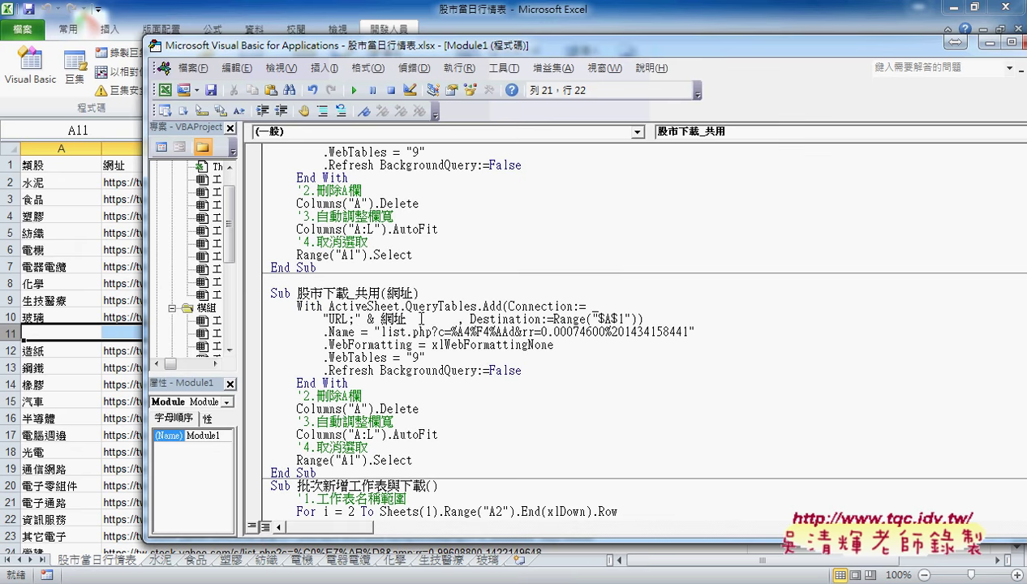
key("Delete")
key("Delete")
key("Delete")
key("Delete")
key("Delete")
key("Delete")
key("Delete")
key("Delete")
type(",")
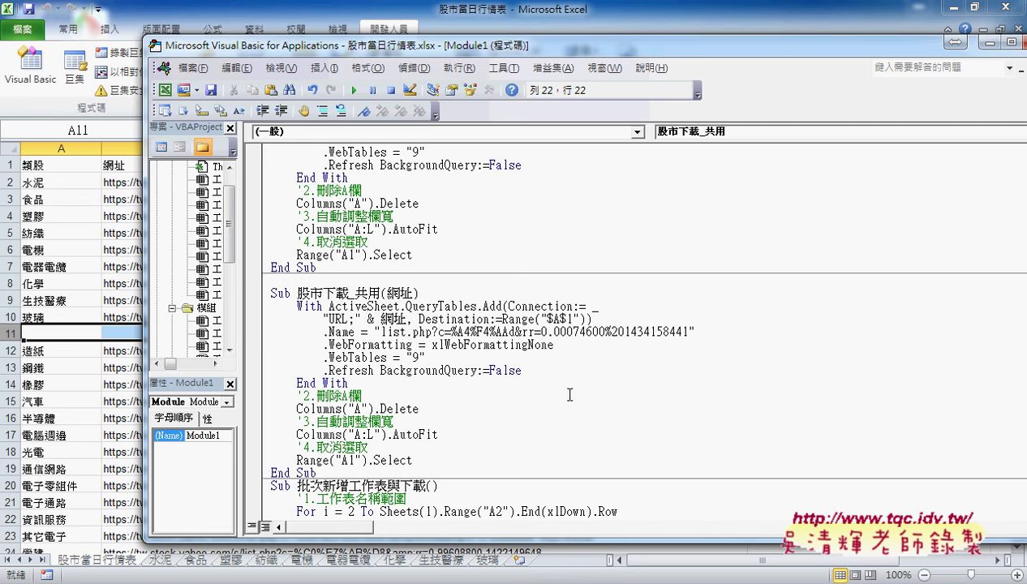
Compare the 網址 parameter in the Sub header with its use in the connection string
double_click(397, 292)
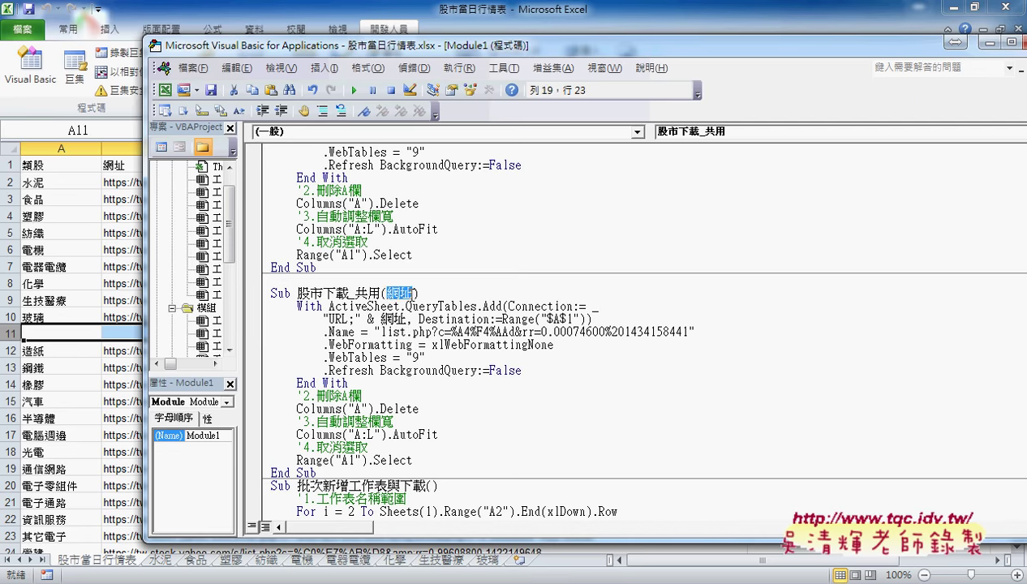
double_click(393, 319)
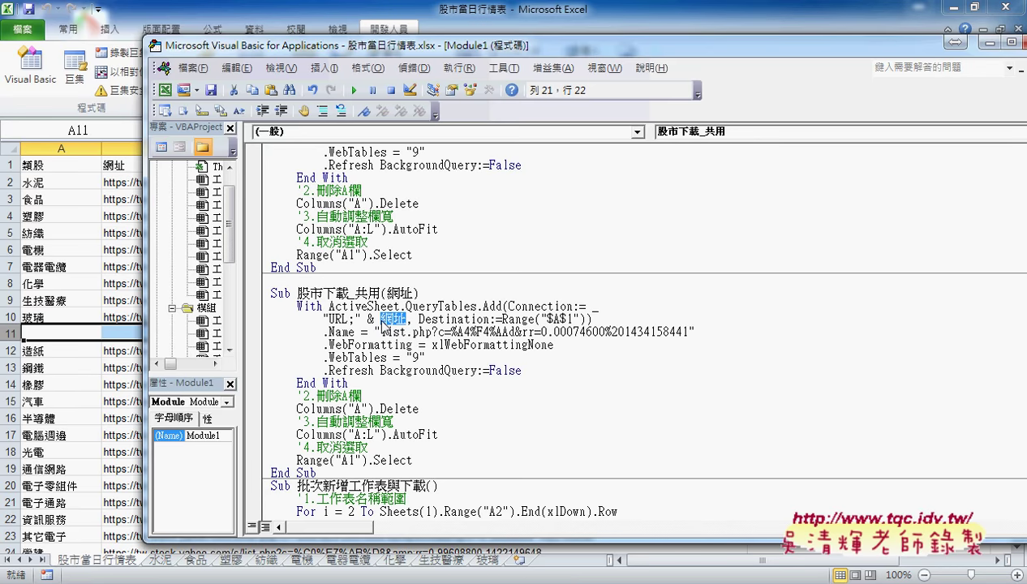
scroll(384, 328, "down", 1)
mouse_move(267, 254)
left_mouse_down()
mouse_move(350, 303)
mouse_move(345, 433)
left_mouse_up()
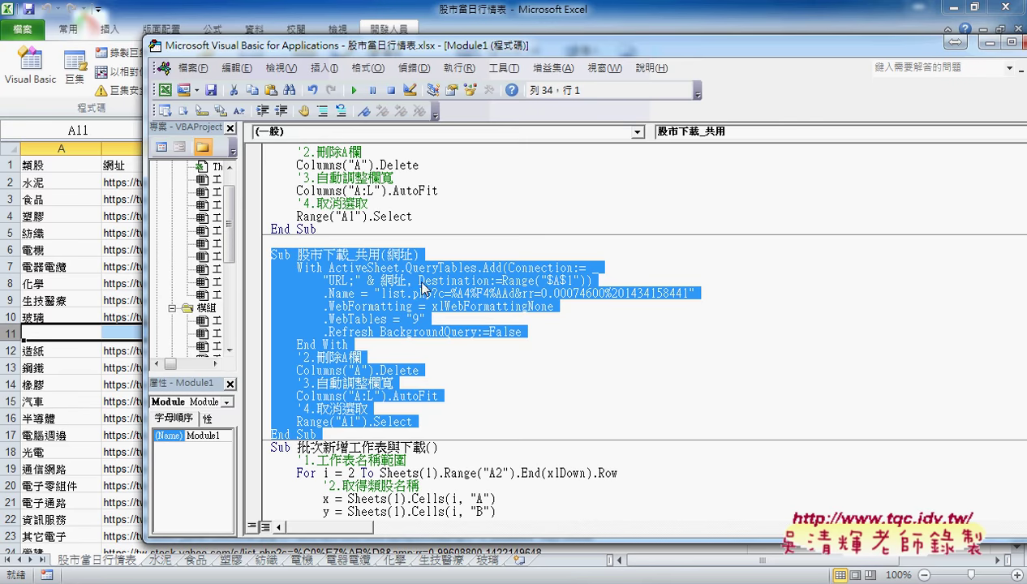
Open and cancel the Add Procedure dialog, then shift the VBA editor right to show the category column
scroll(442, 284, "down", 3)
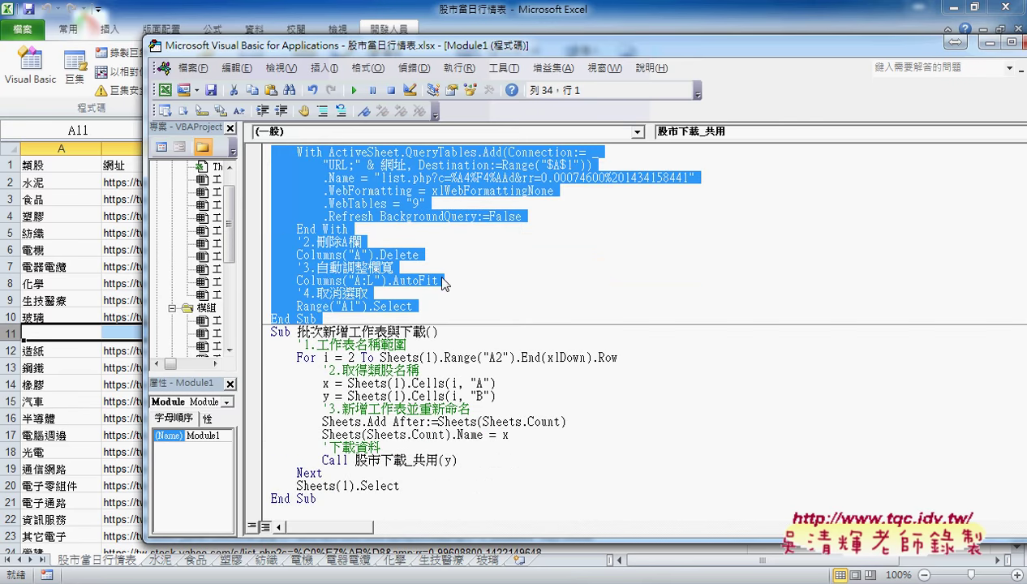
left_click(323, 67)
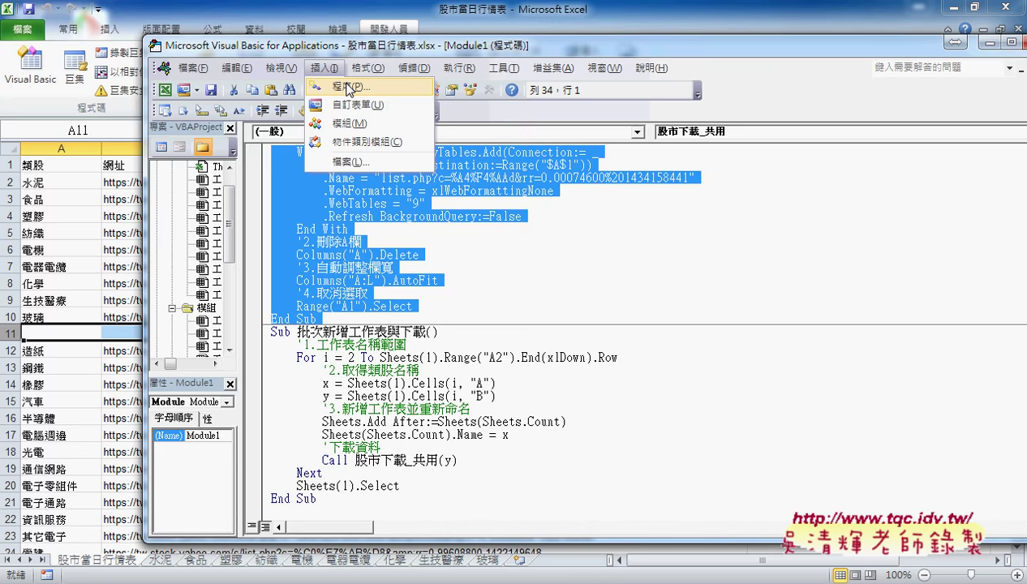
left_click(348, 87)
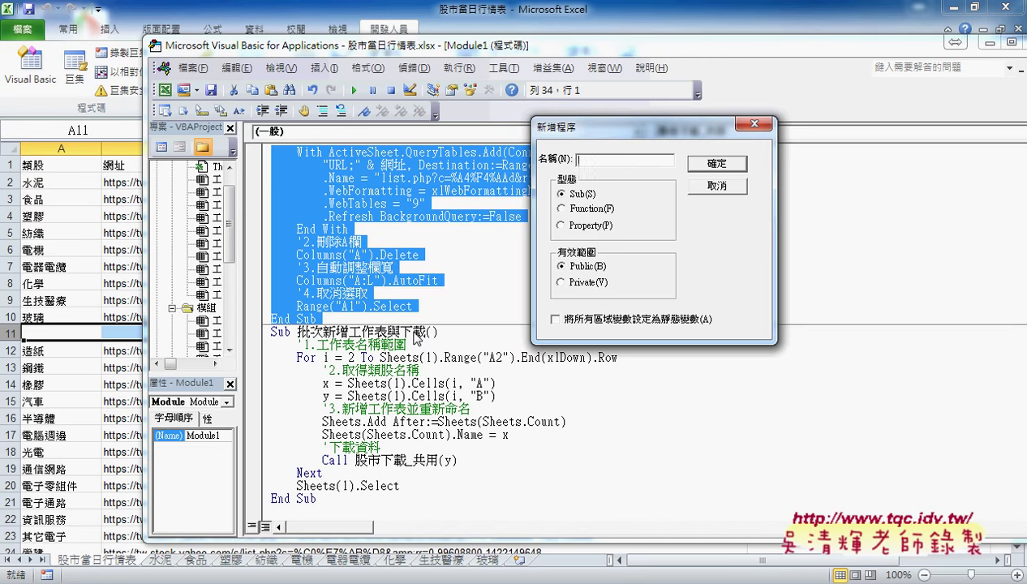
left_click(717, 186)
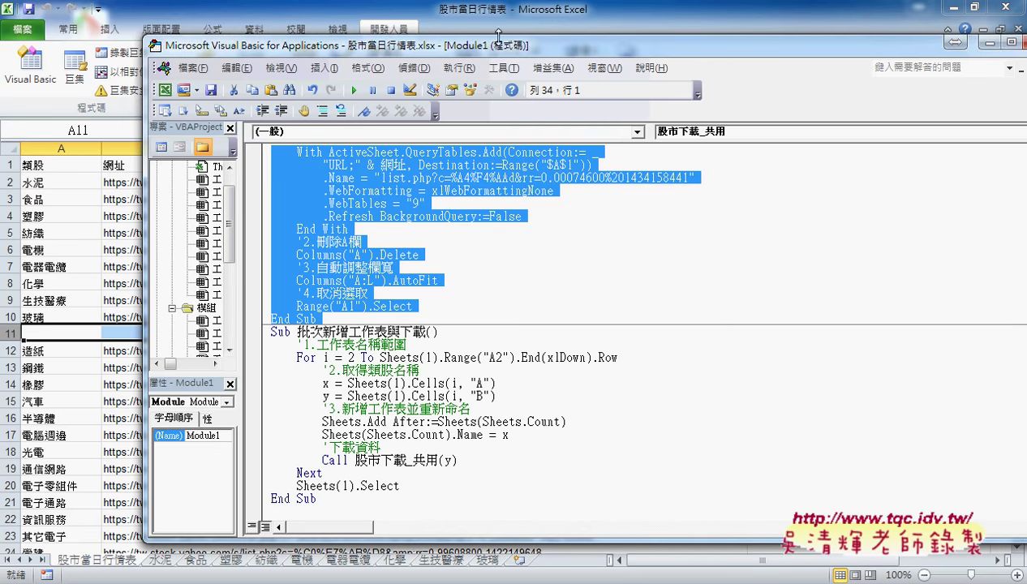
left_click_drag(506, 47, 638, 49)
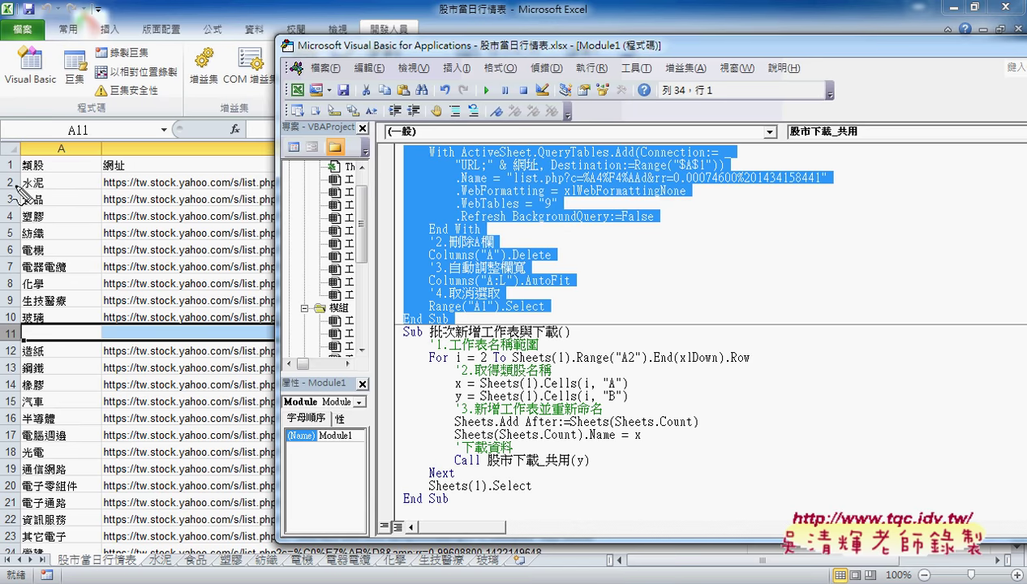
mouse_move(15, 175)
left_mouse_down()
mouse_move(8, 188)
mouse_move(57, 215)
mouse_move(57, 278)
mouse_move(81, 248)
left_mouse_up()
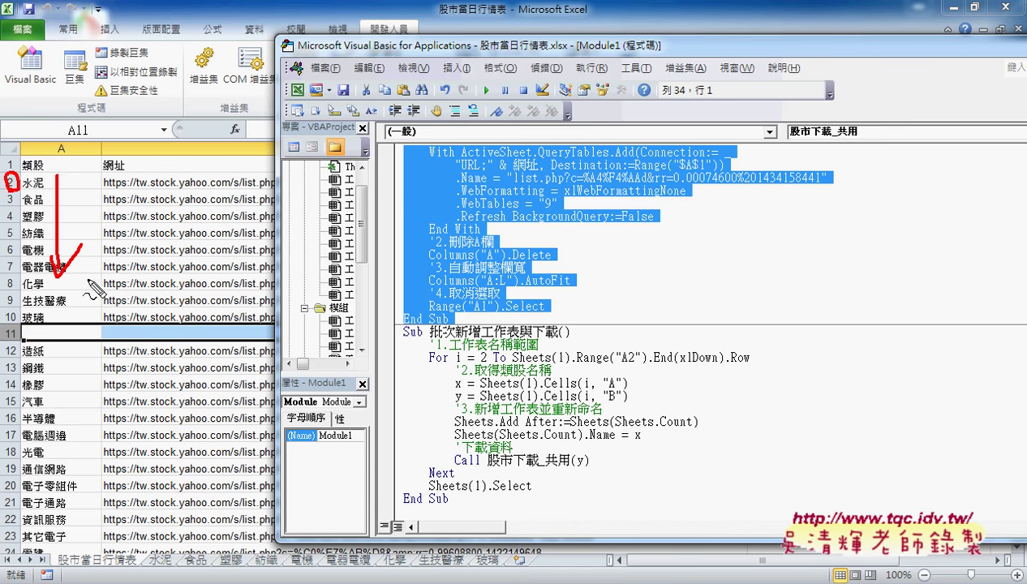
left_click_drag(22, 324, 78, 324)
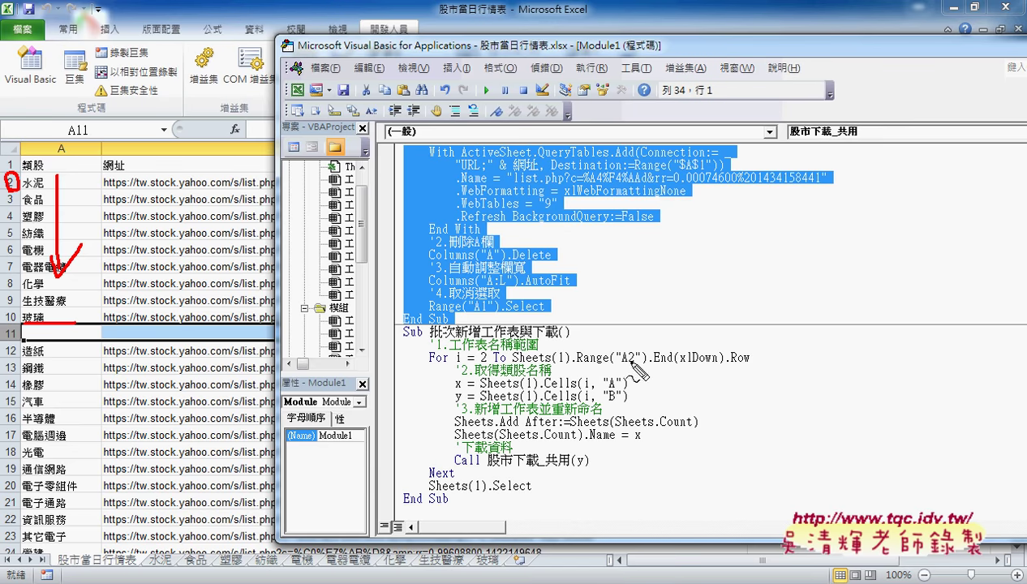
left_click_drag(620, 366, 632, 366)
left_click_drag(8, 325, 16, 334)
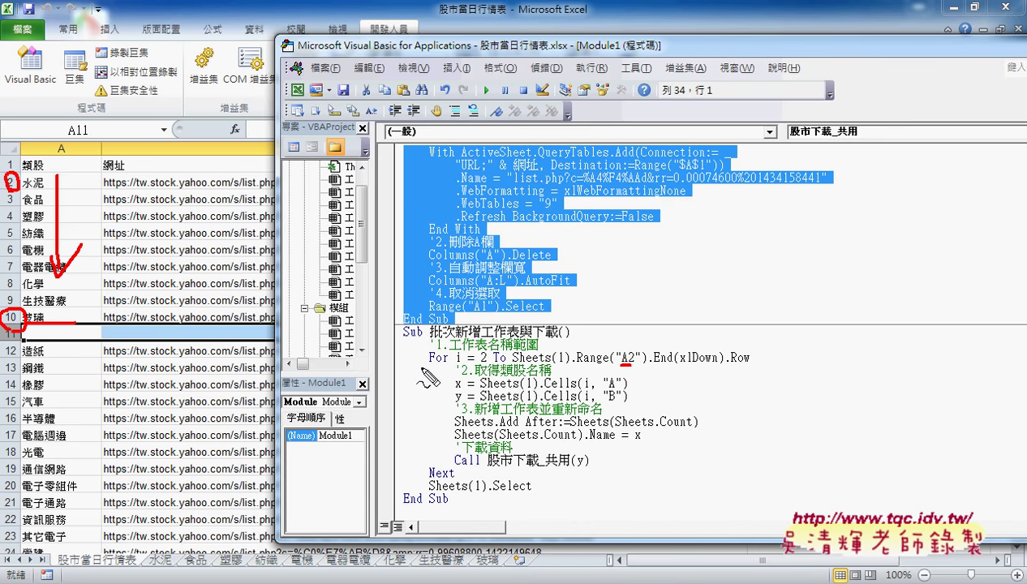
left_click_drag(59, 139, 60, 139)
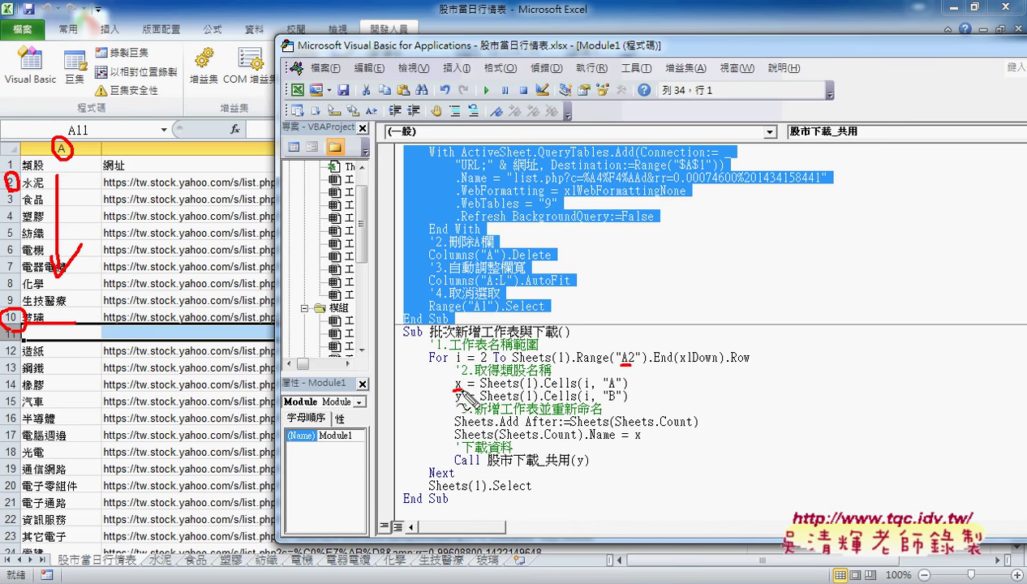
left_click_drag(452, 390, 463, 390)
left_click_drag(607, 400, 621, 399)
left_click_drag(465, 401, 446, 400)
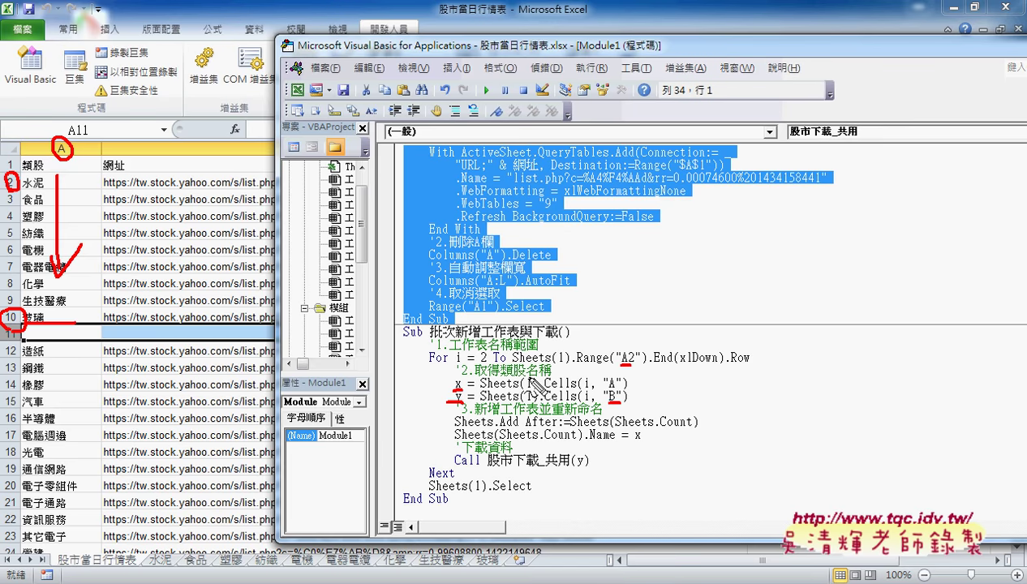
left_click_drag(513, 364, 569, 365)
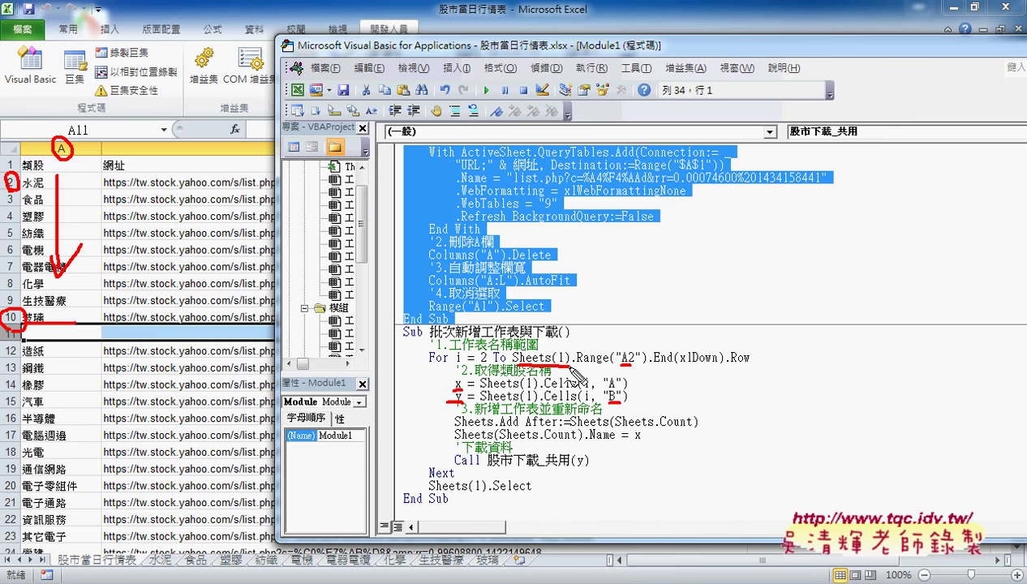
mouse_move(480, 390)
left_mouse_down()
mouse_move(530, 389)
mouse_move(537, 400)
left_mouse_up()
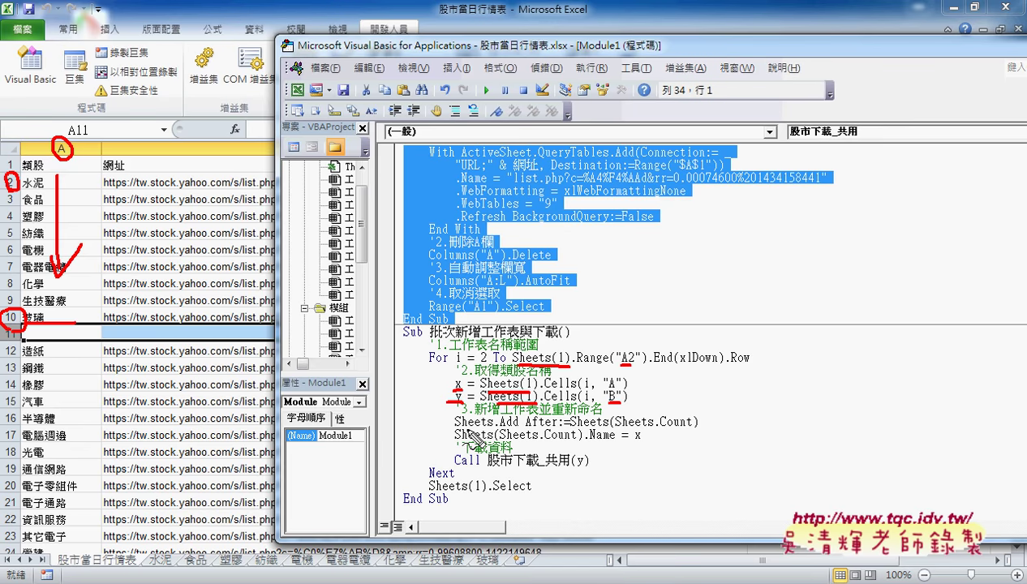
left_click_drag(495, 431, 686, 428)
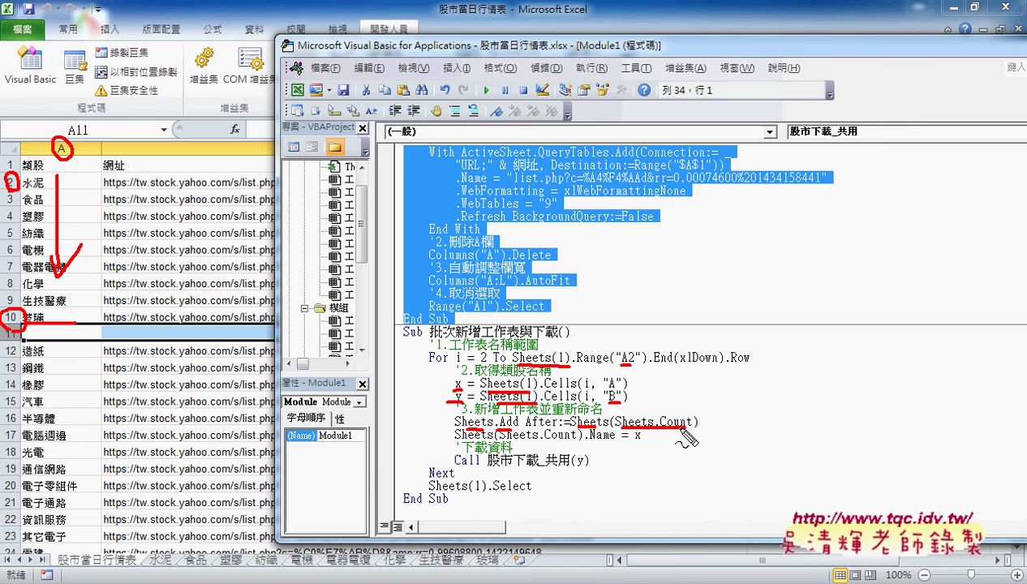
left_click_drag(455, 443, 555, 443)
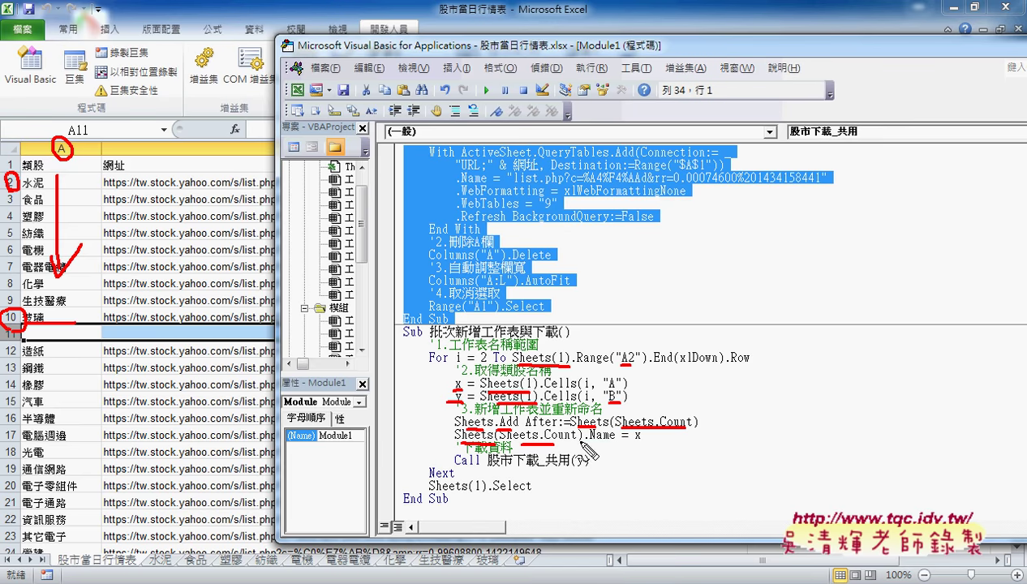
left_click_drag(586, 442, 633, 443)
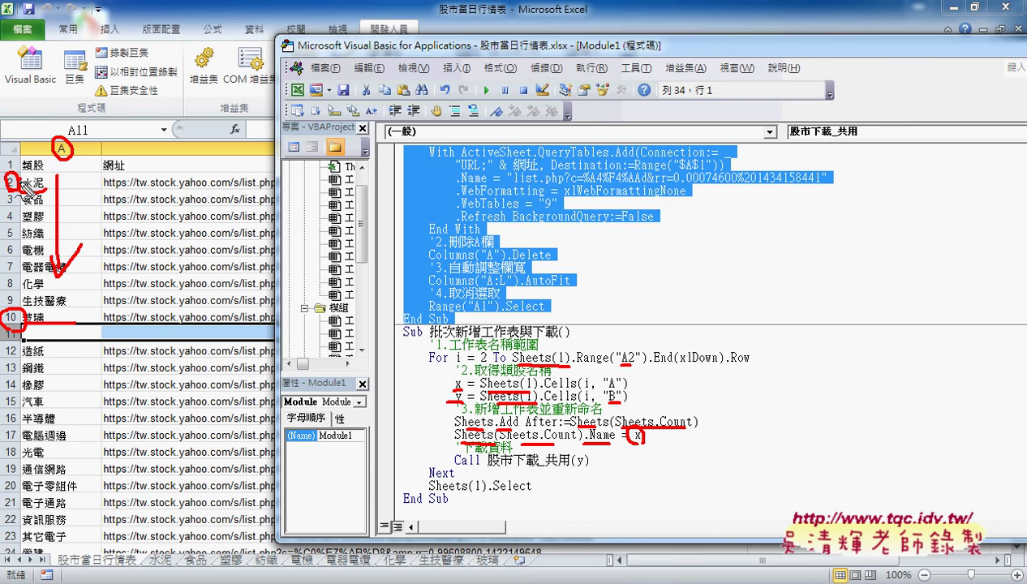
left_click_drag(47, 173, 51, 180)
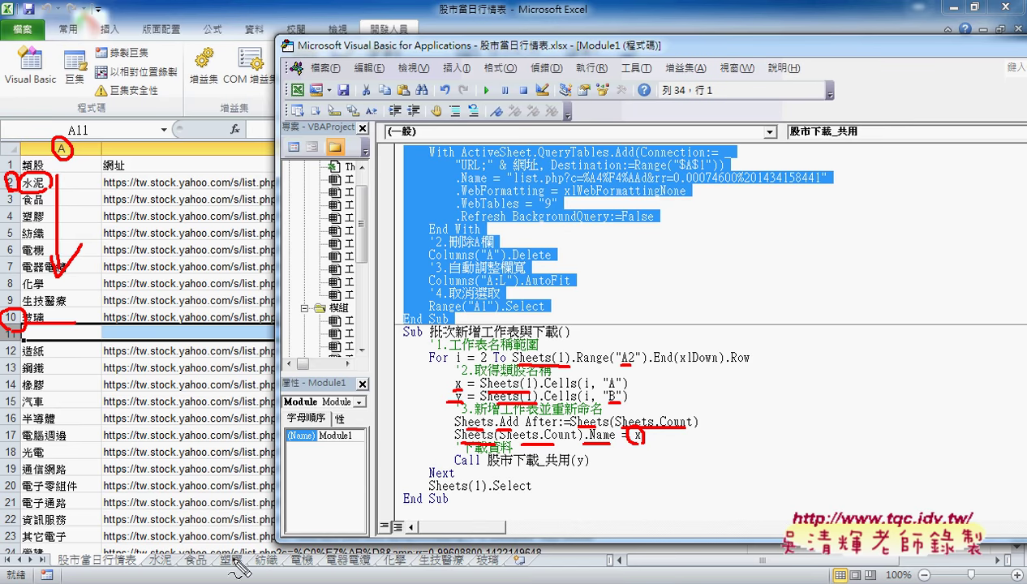
left_click_drag(193, 555, 180, 573)
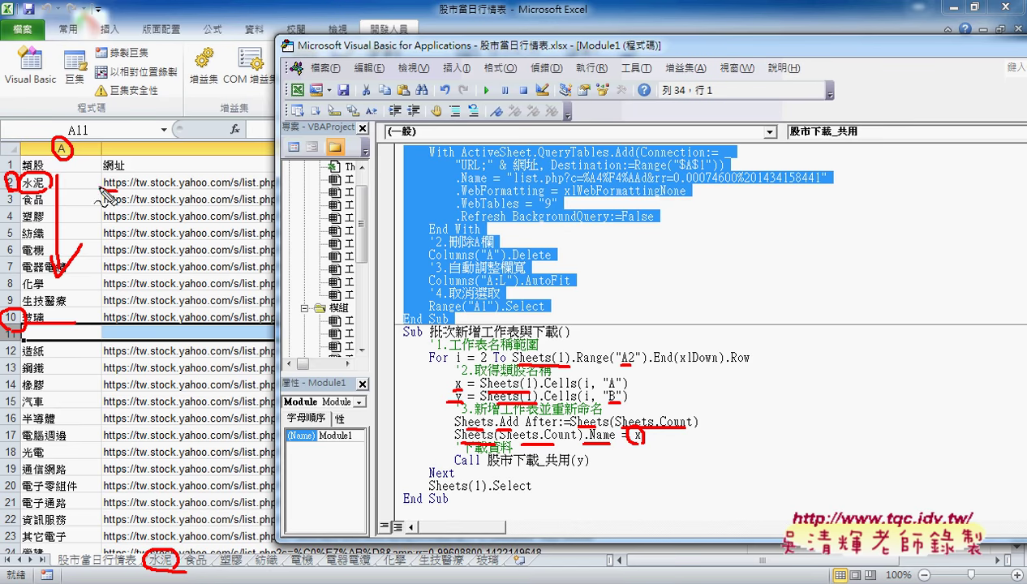
left_click_drag(105, 188, 150, 193)
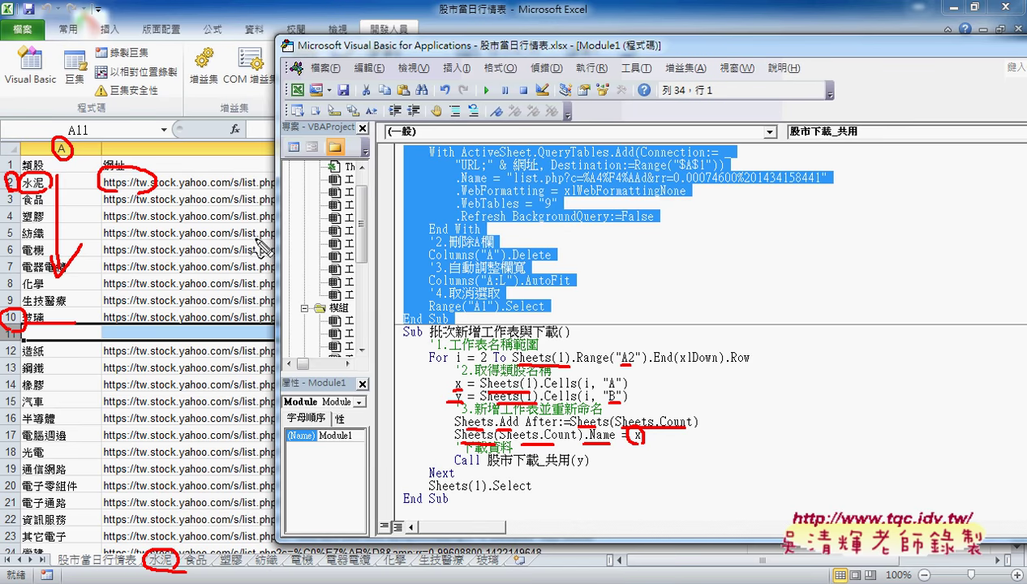
mouse_move(402, 412)
left_mouse_down()
mouse_move(386, 246)
mouse_move(400, 275)
left_mouse_up()
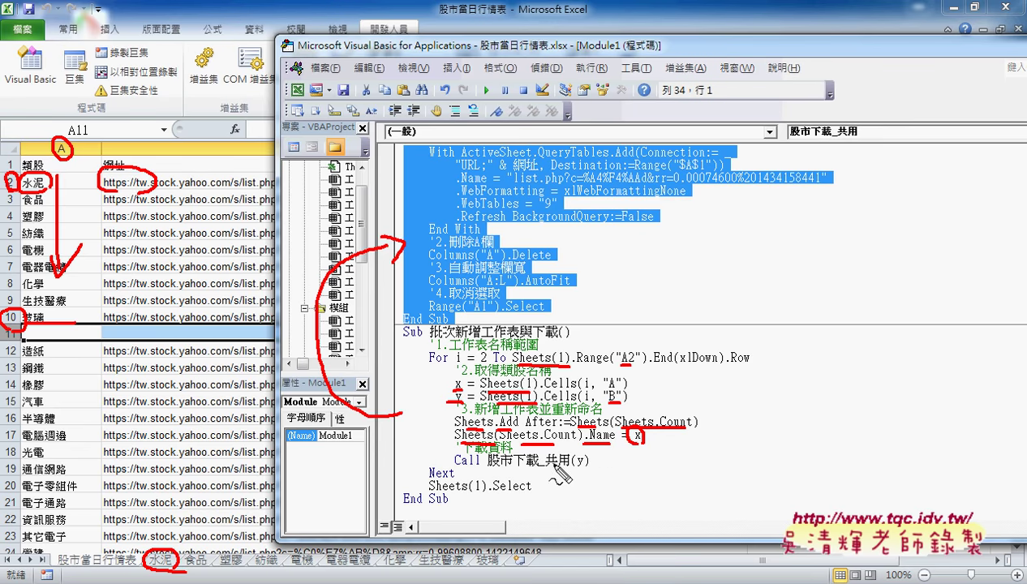
left_click_drag(577, 466, 580, 472)
left_click_drag(206, 567, 486, 579)
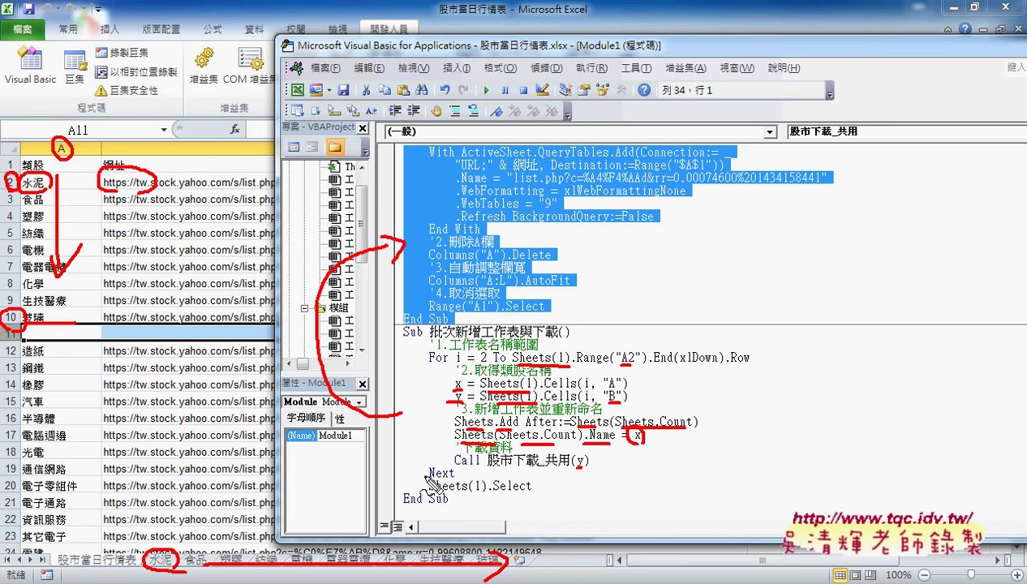
mouse_move(421, 468)
left_mouse_down()
mouse_move(422, 487)
mouse_move(533, 498)
left_mouse_up()
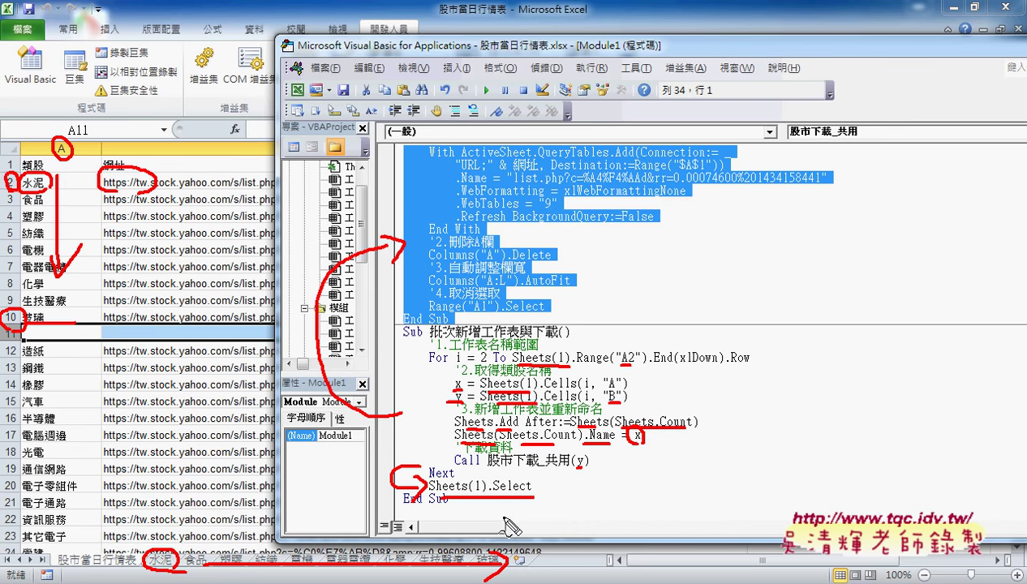
left_click_drag(81, 560, 91, 572)
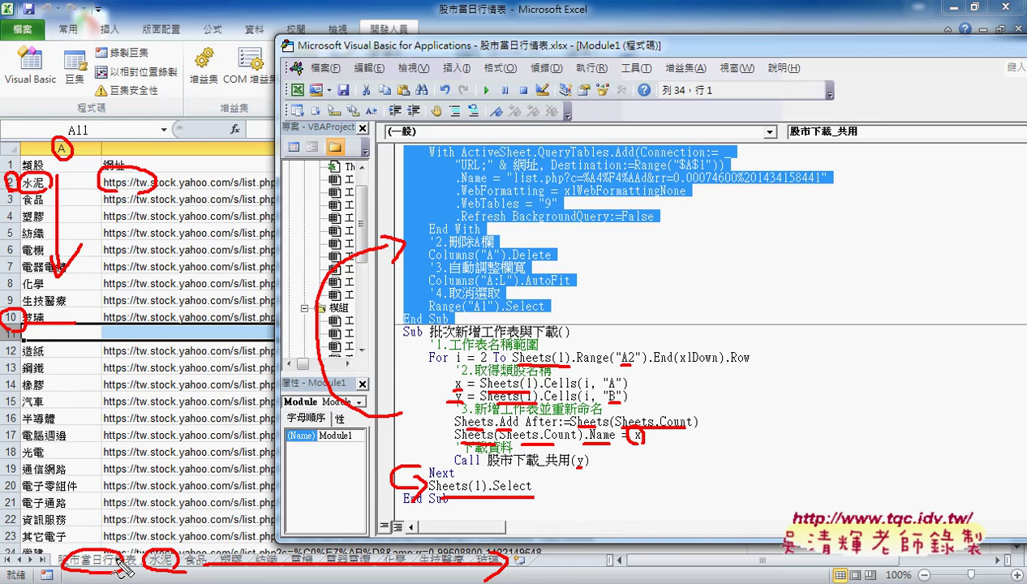
key("Escape")
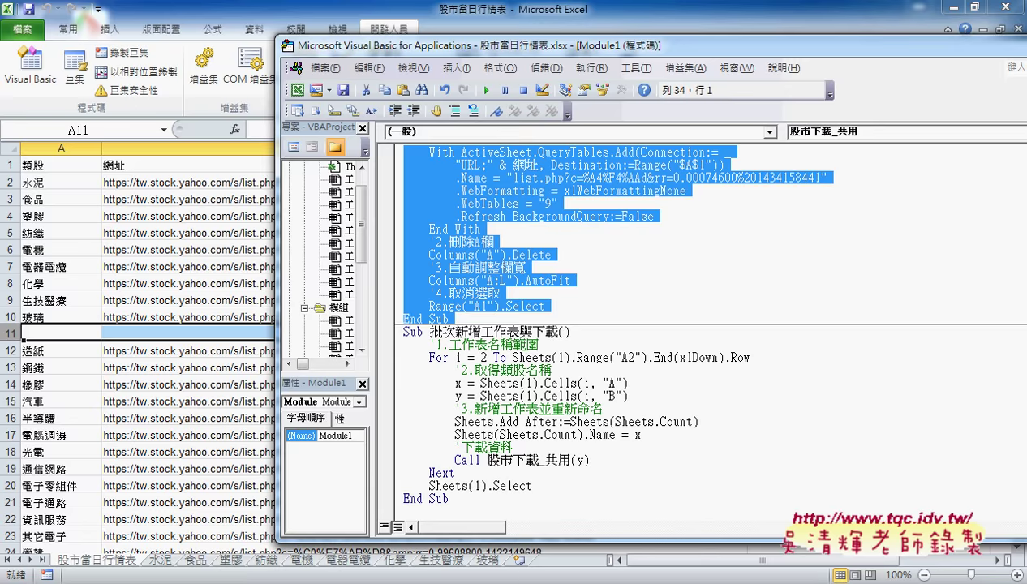
Check the sheet-deletion code in the Google Docs notes, then return to the batch procedure header
mouse_move(168, 577)
left_click(180, 551)
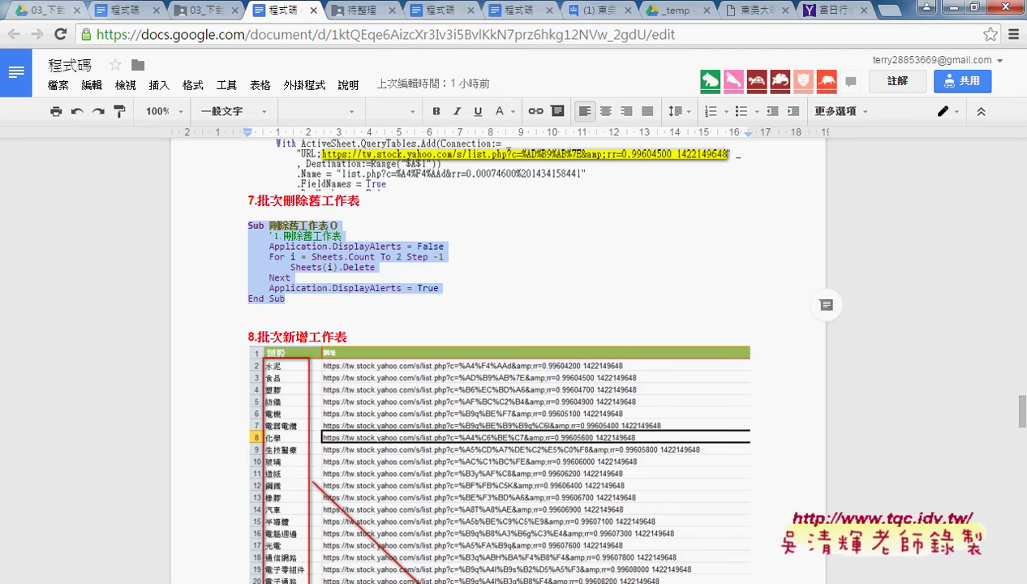
mouse_move(347, 572)
left_click(406, 539)
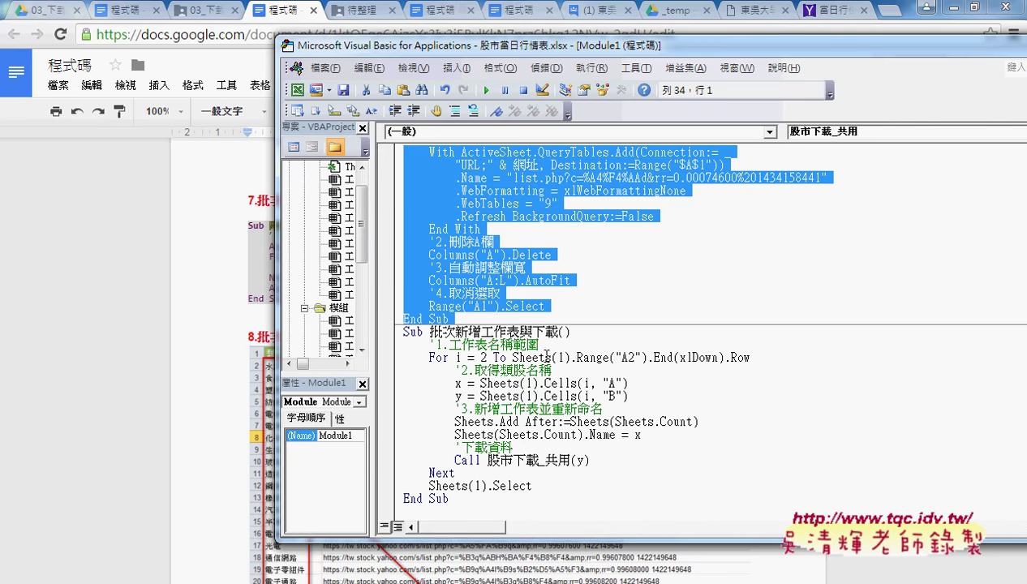
left_click(579, 332)
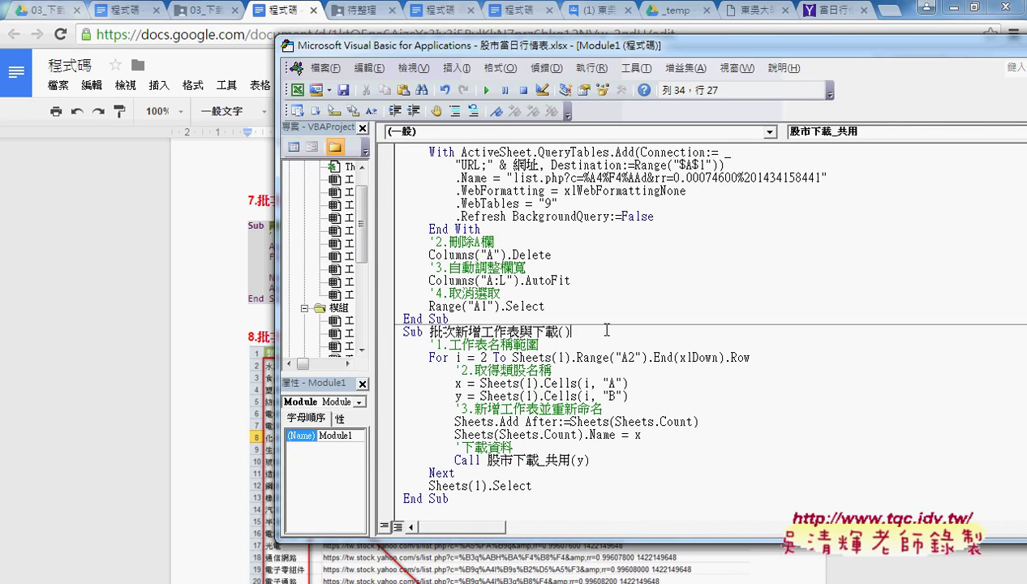
Paste the 刪除舊工作表 procedure above the batch Sub and select its name
key("Return")
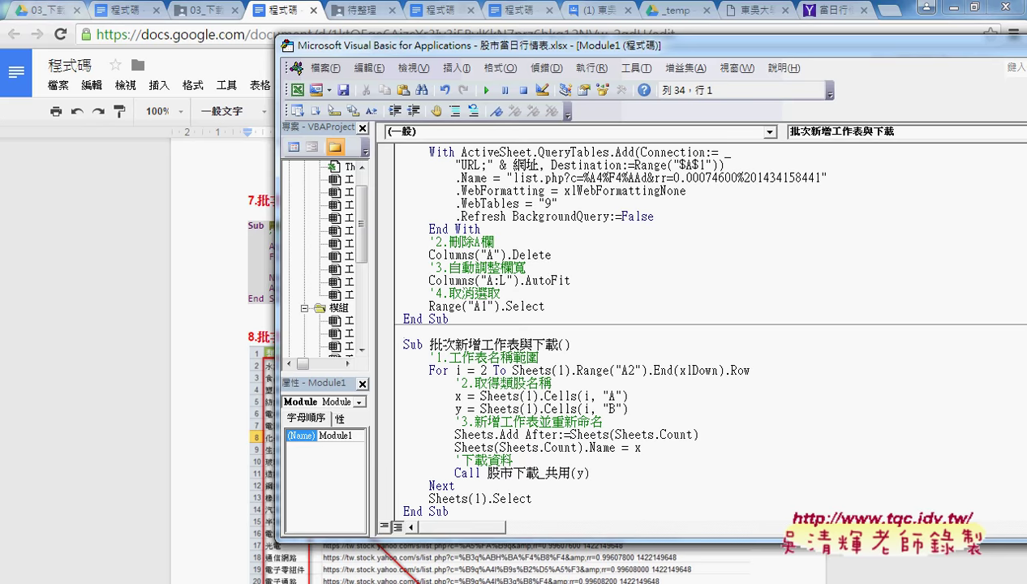
type("Sub 刪除舊工作表()     '1.刪除舊工作表     Application.DisplayAlerts = False     For i = Sheets.Count To 2 Step -1         Sheets(i).Delete     Next     Application.DisplayAlerts = True End Sub")
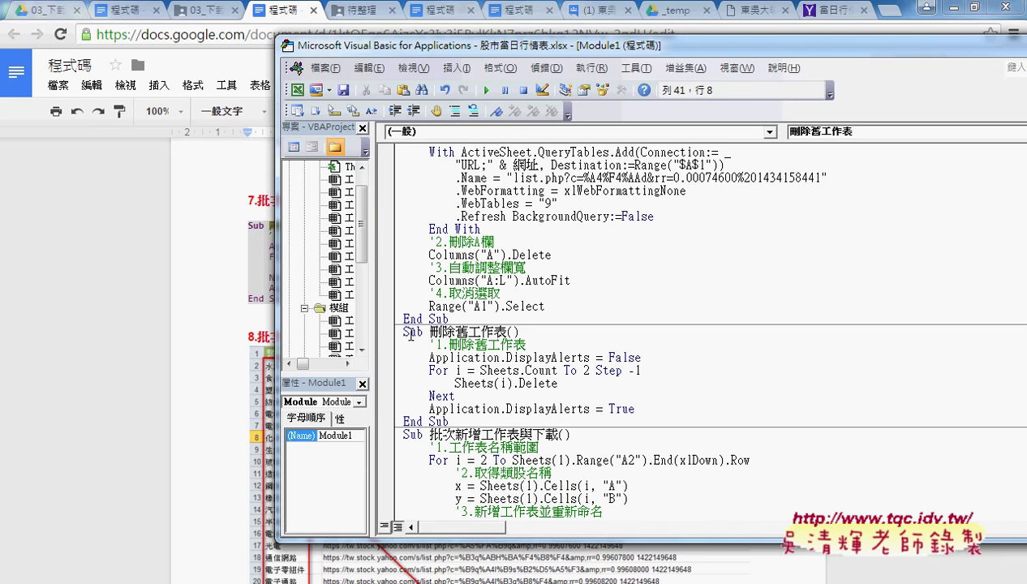
left_click(430, 331)
left_click_drag(430, 331, 507, 331)
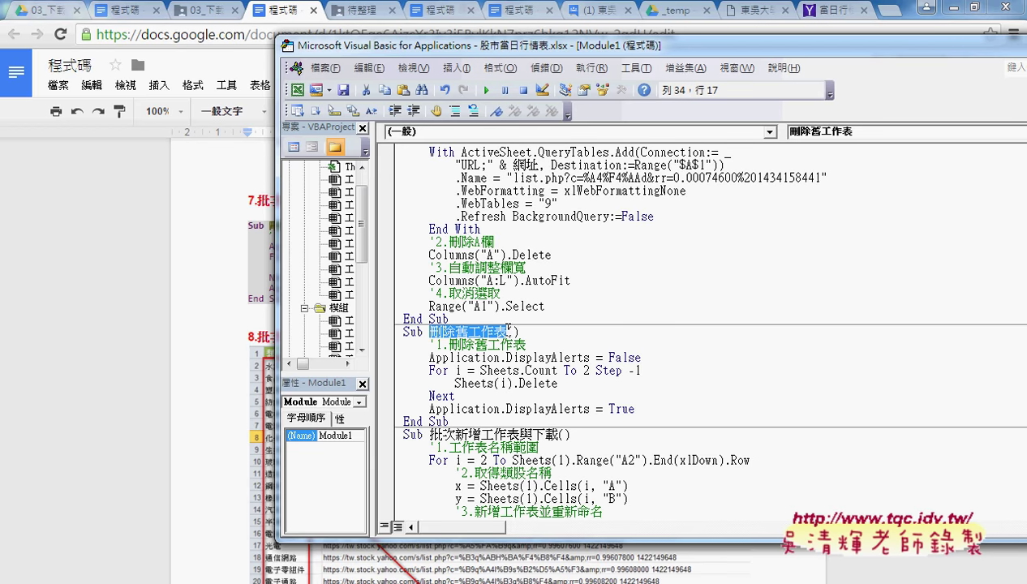
Add a call 刪除舊工作表 line at the top of 批次新增工作表與下載
left_click(598, 445)
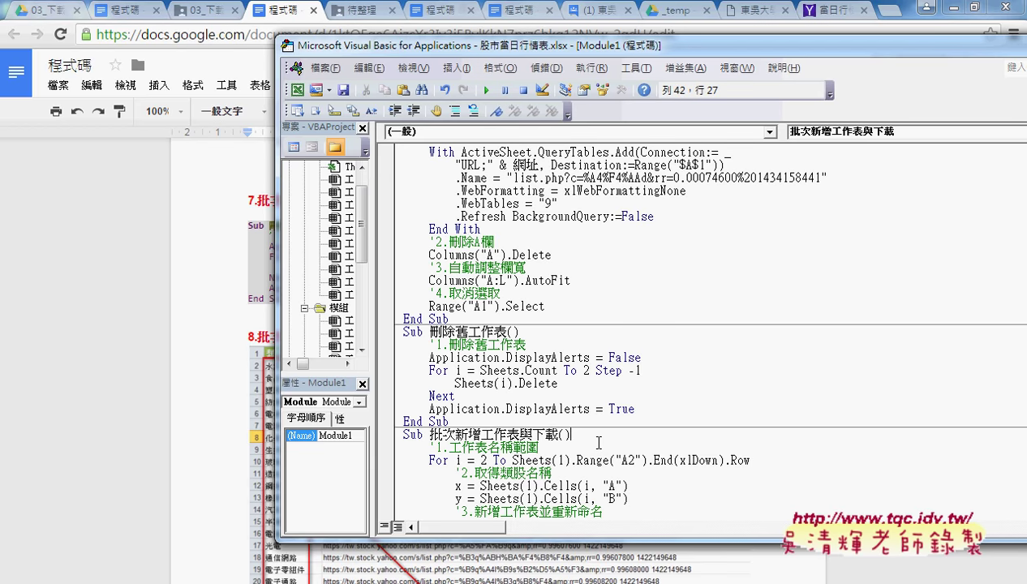
key("Return")
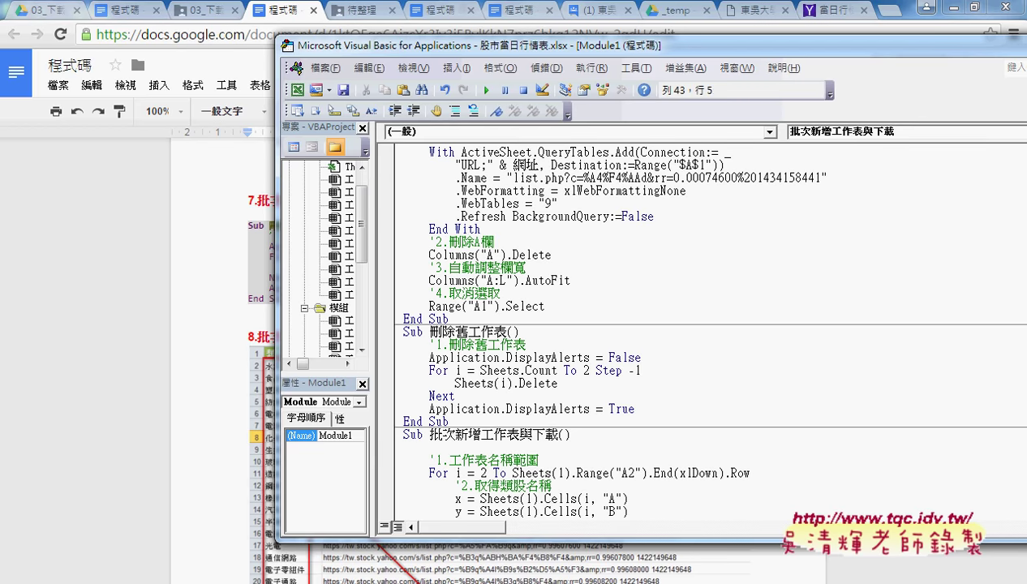
type("刪除舊工作表")
left_click(451, 444)
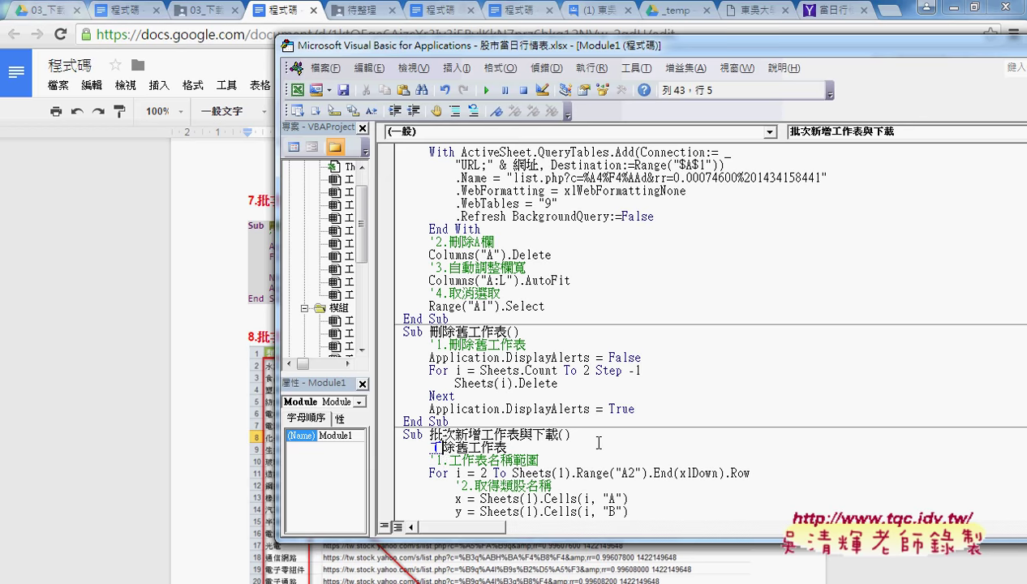
type("call")
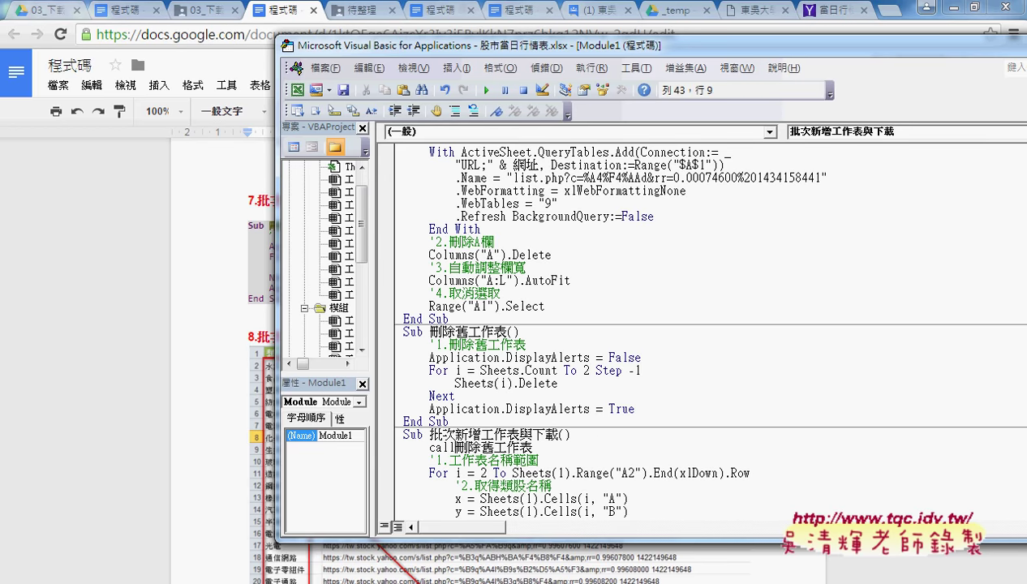
Walk through the Sheets.Count-to-2 deletion loop, then minimize Chrome to reveal the workbook
left_click(640, 383)
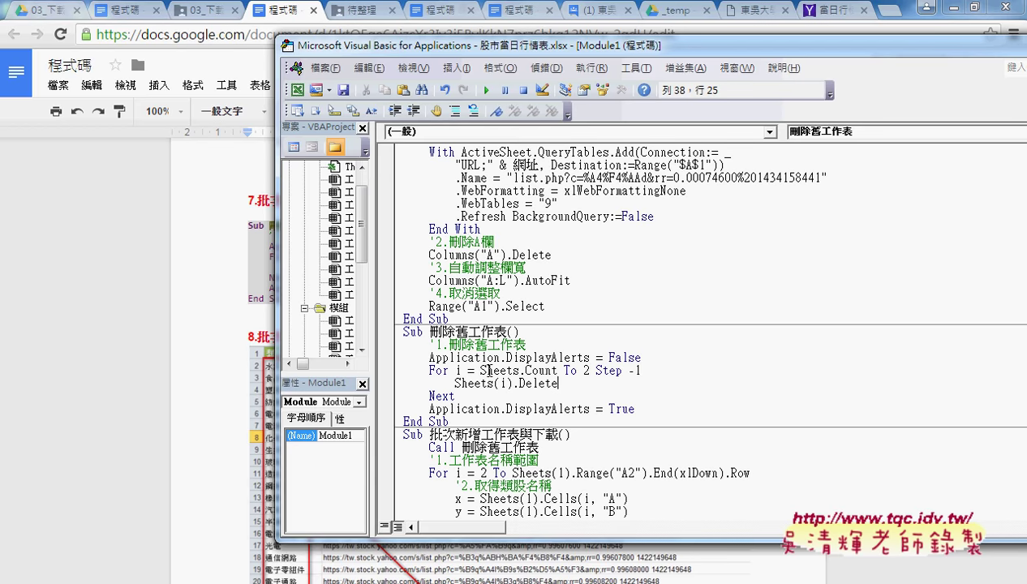
left_click_drag(479, 370, 558, 370)
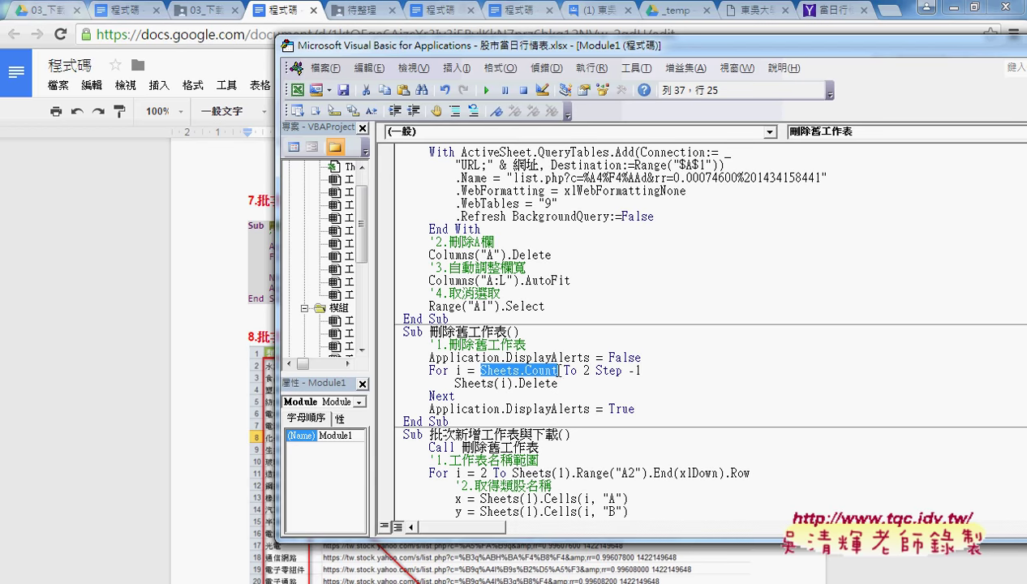
left_click(586, 370)
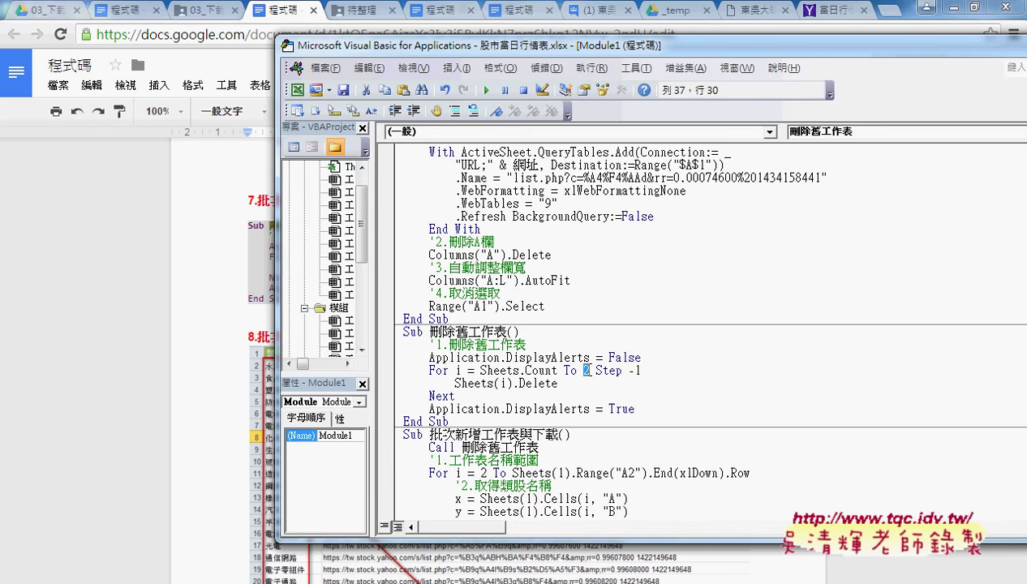
left_click(949, 8)
Set breakpoints on the For and Call 刪除舊工作表 lines and run the macro to delete the old sheets
scroll(474, 457, "down", 3)
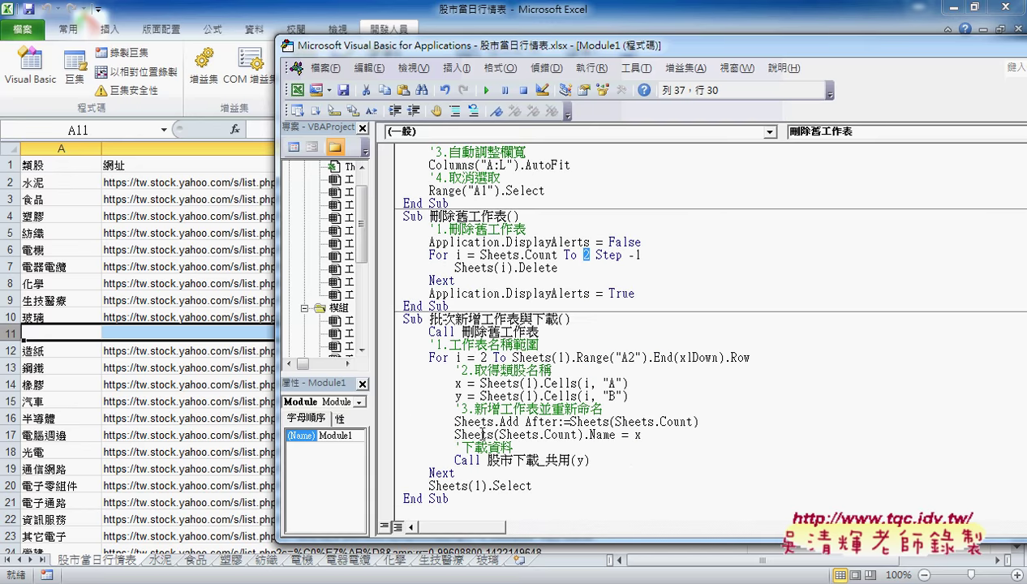
left_click(386, 357)
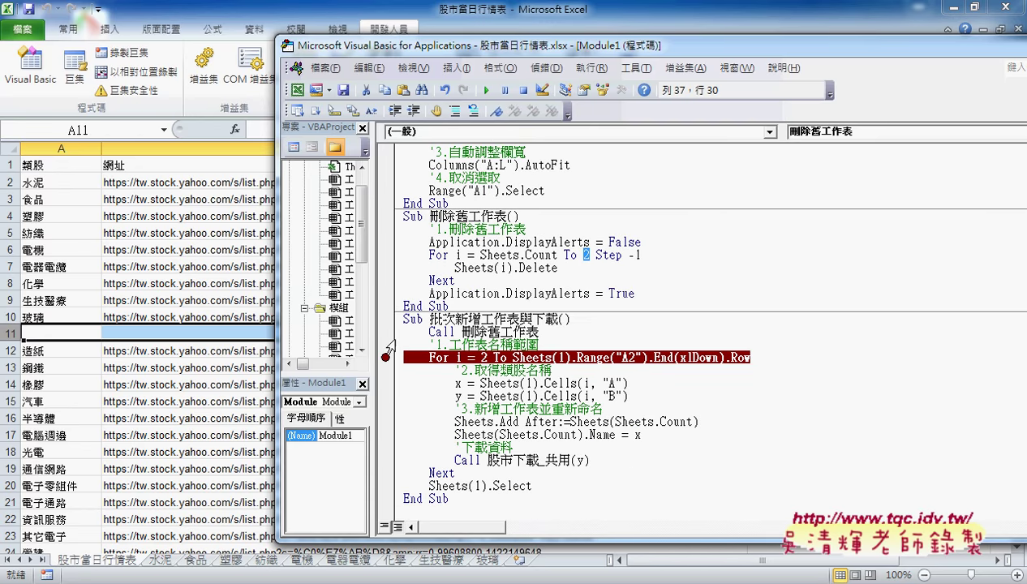
left_click(386, 331)
left_click(486, 90)
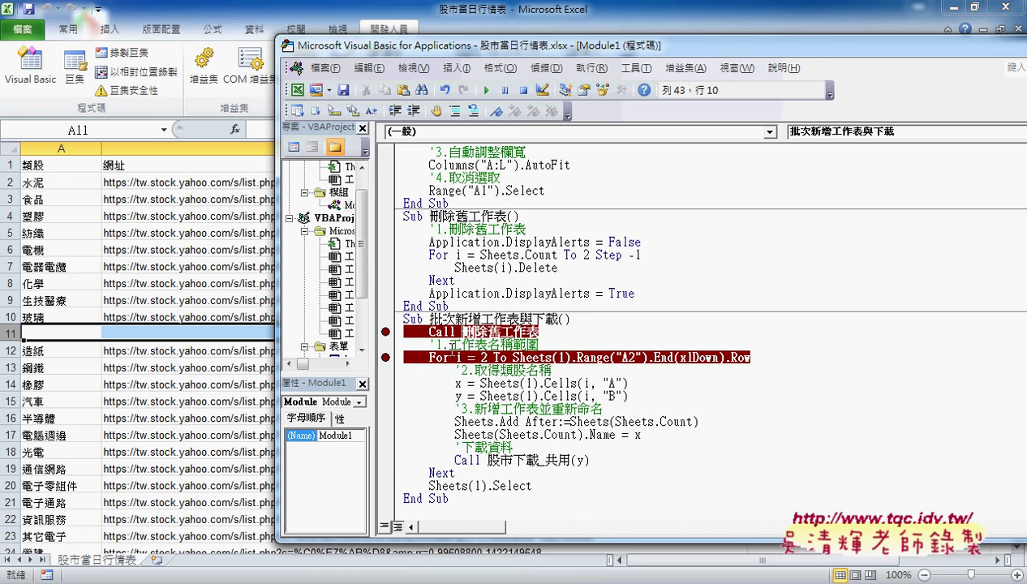
Clear the Call breakpoint and run the batch macro until it pauses at the For loop
left_click(386, 332)
left_click(458, 345)
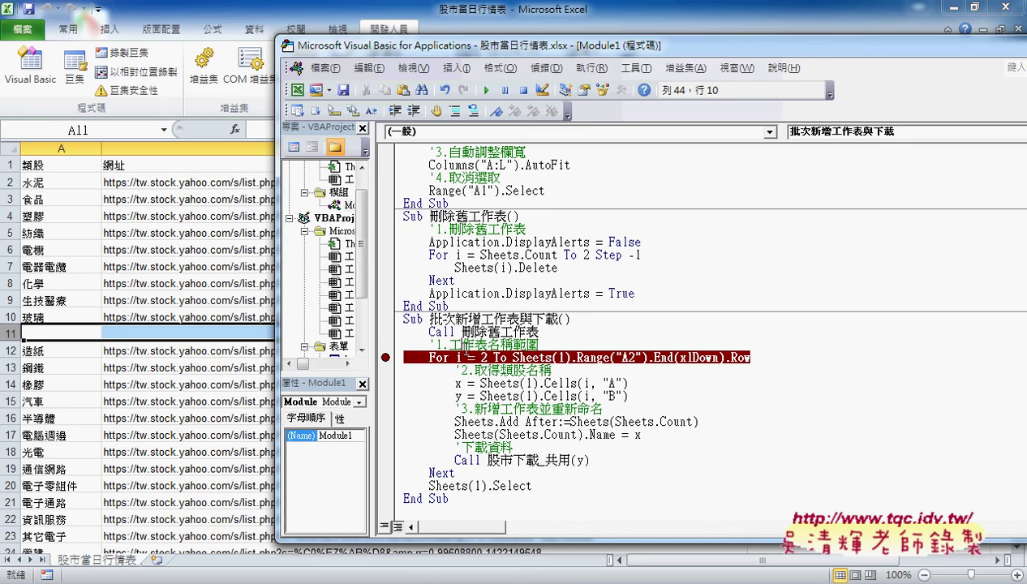
left_click(485, 91)
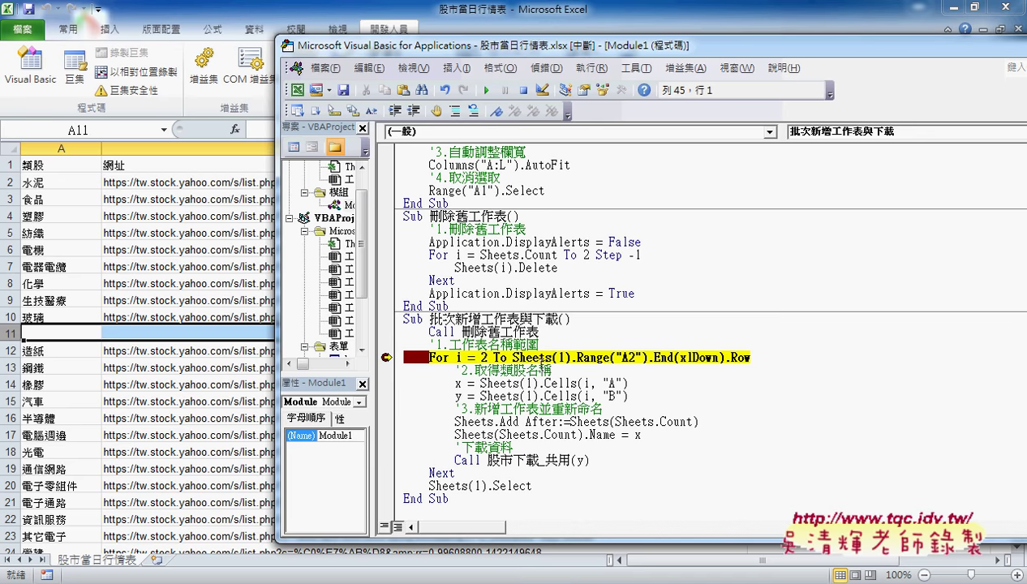
Step through the loop's opening lines to create the new sheet and name it 水泥
key("F8")
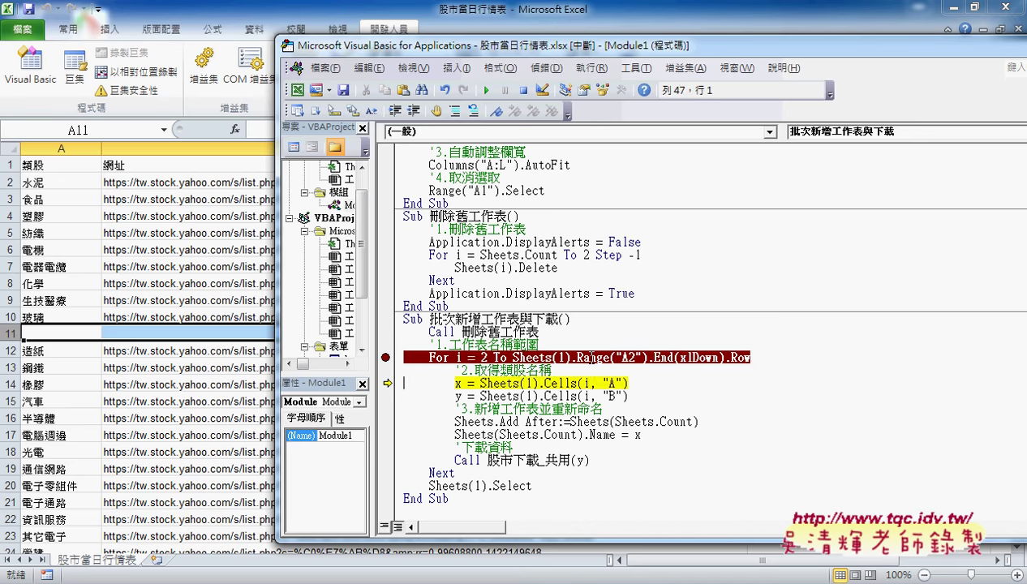
key("F8")
key("F8")
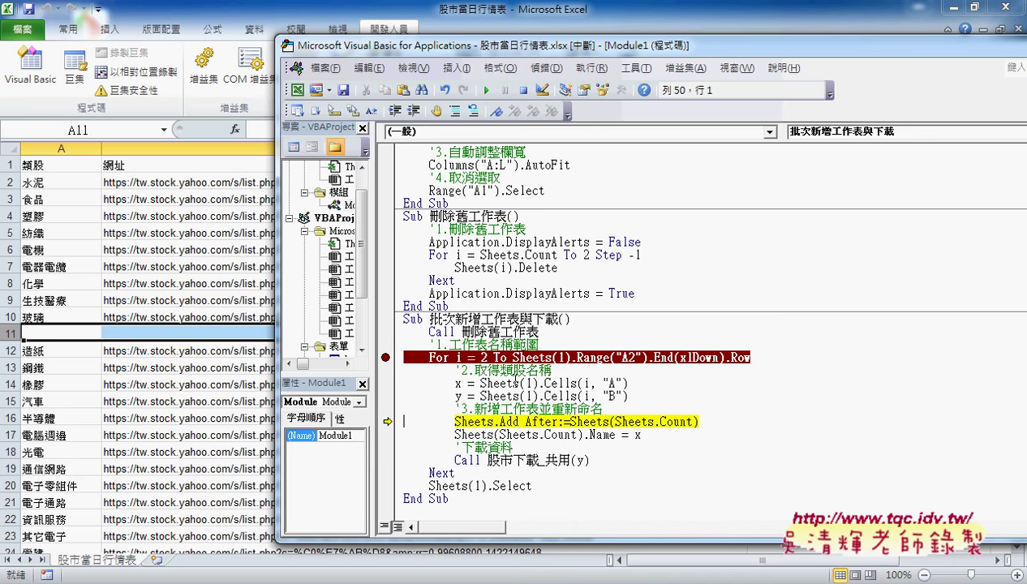
mouse_move(458, 385)
key("F8")
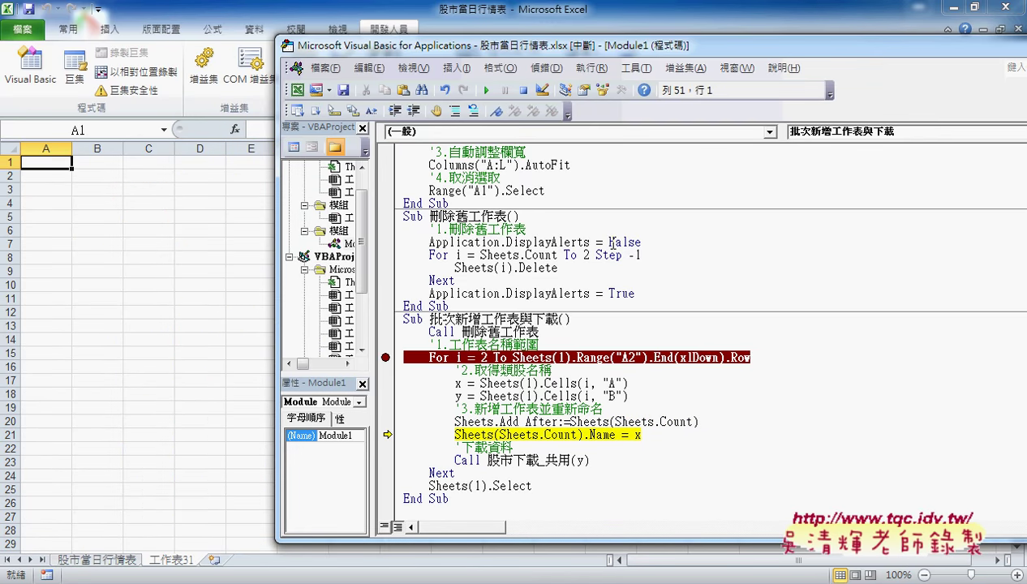
key("F8")
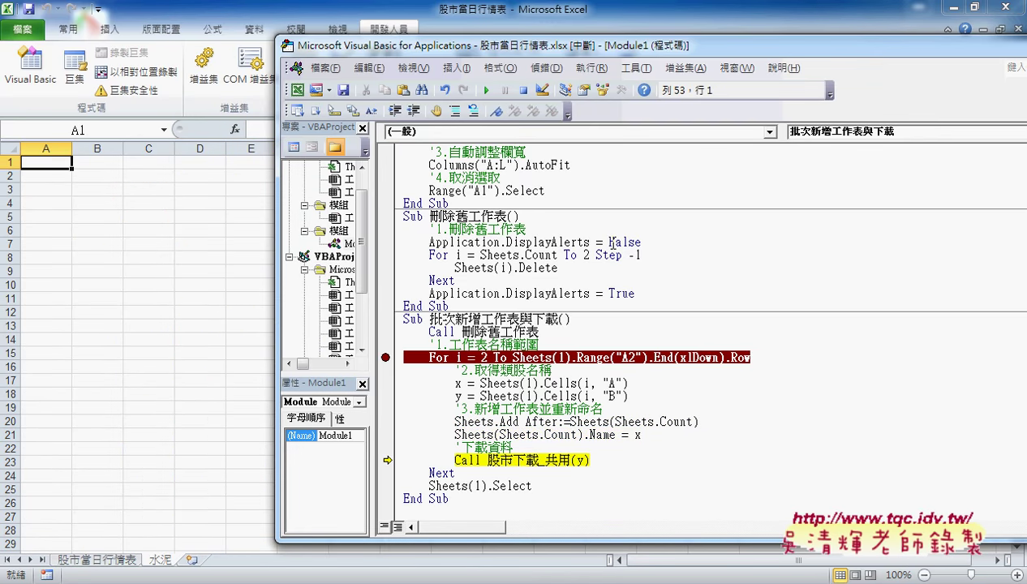
Step into 股市下載_共用 to download cement quotes, delete column A and auto-fit columns A–L
key("F8")
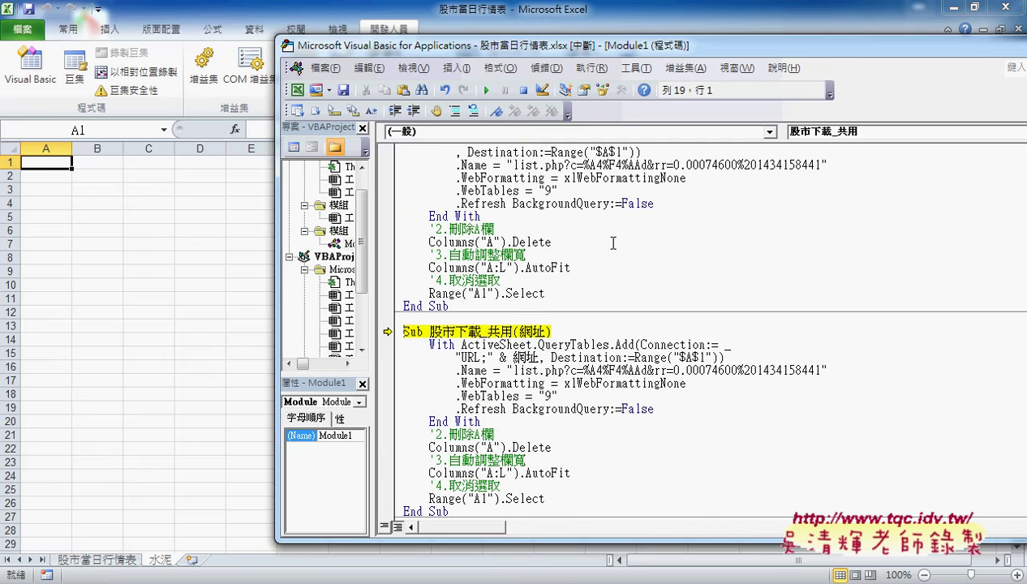
key("F8")
key("F8")
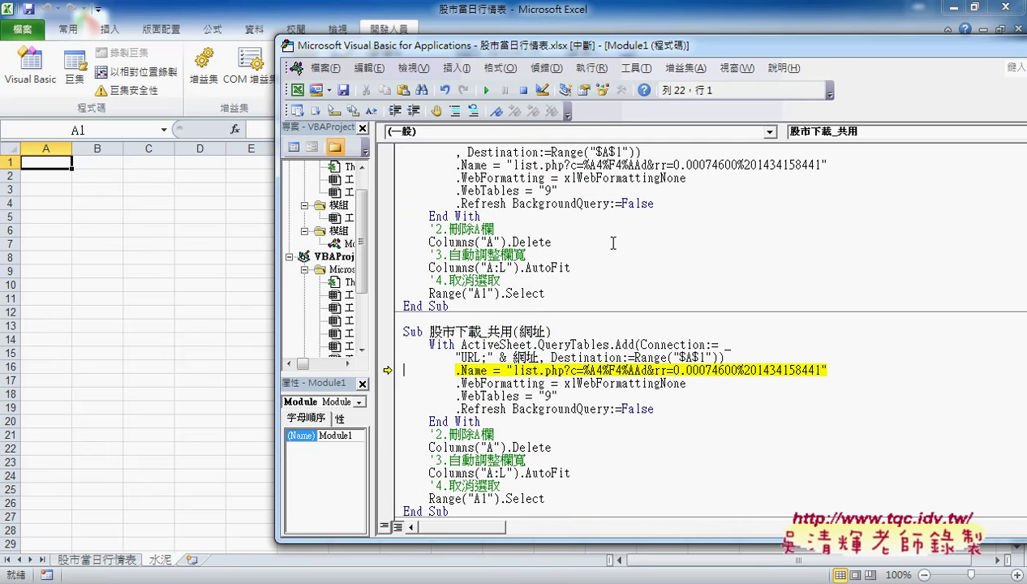
key("F8")
key("F8")
key("F8")
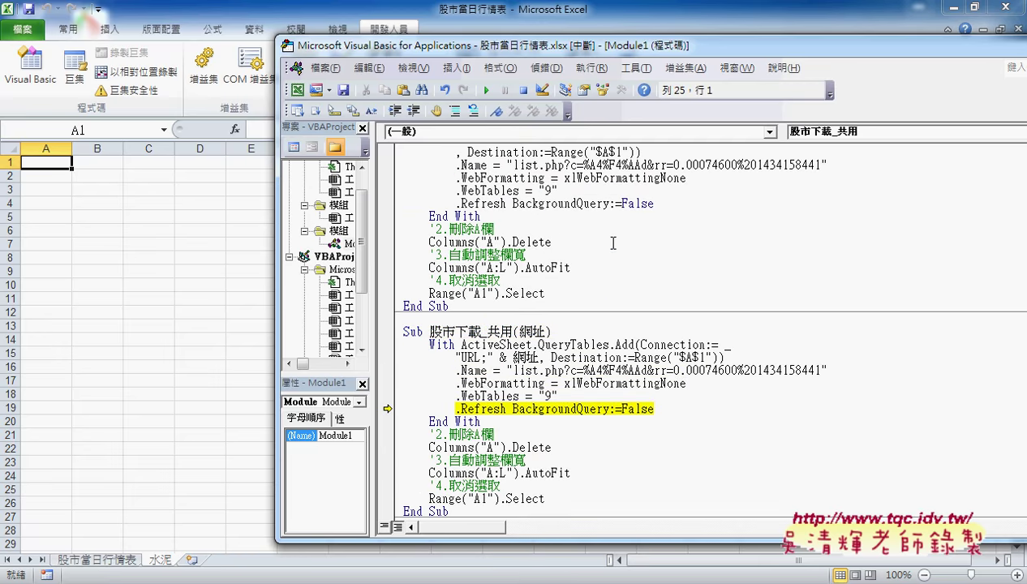
key("F8")
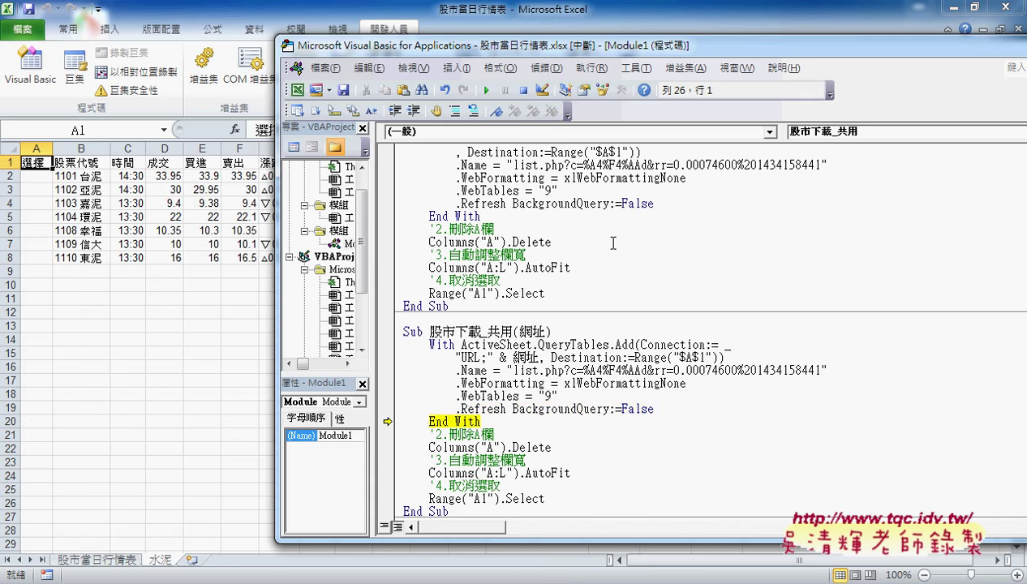
key("F8")
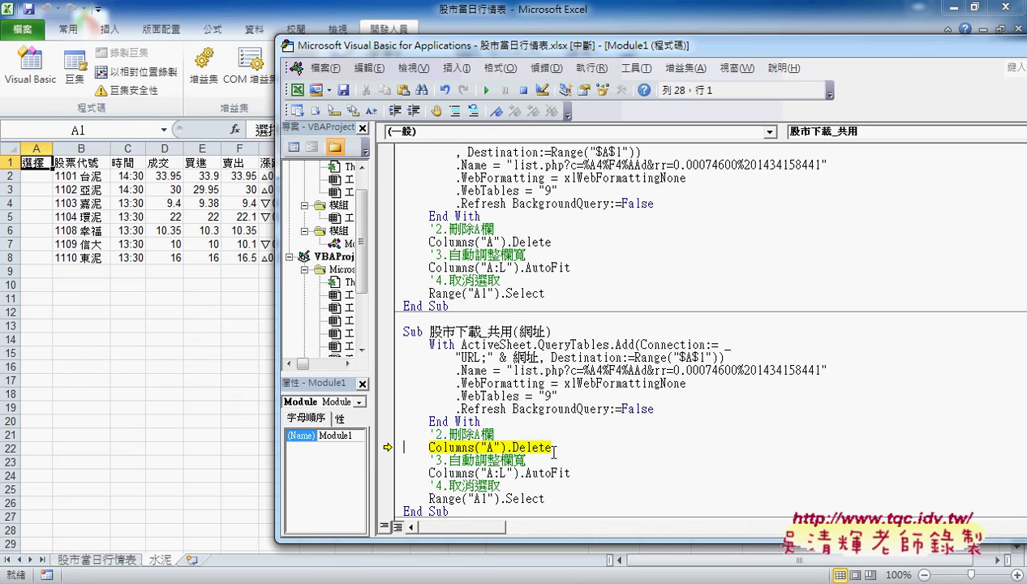
key("F8")
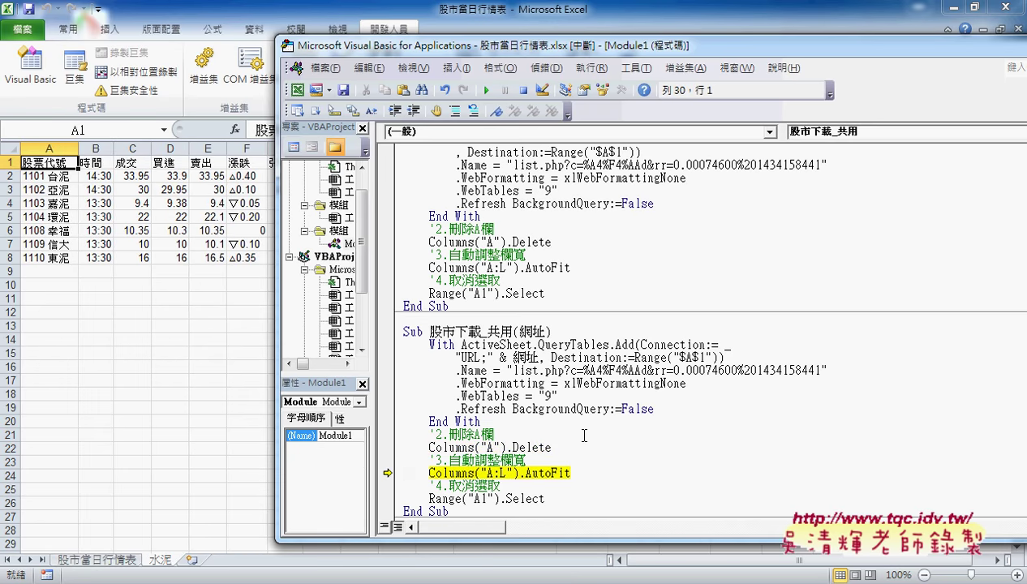
key("F8")
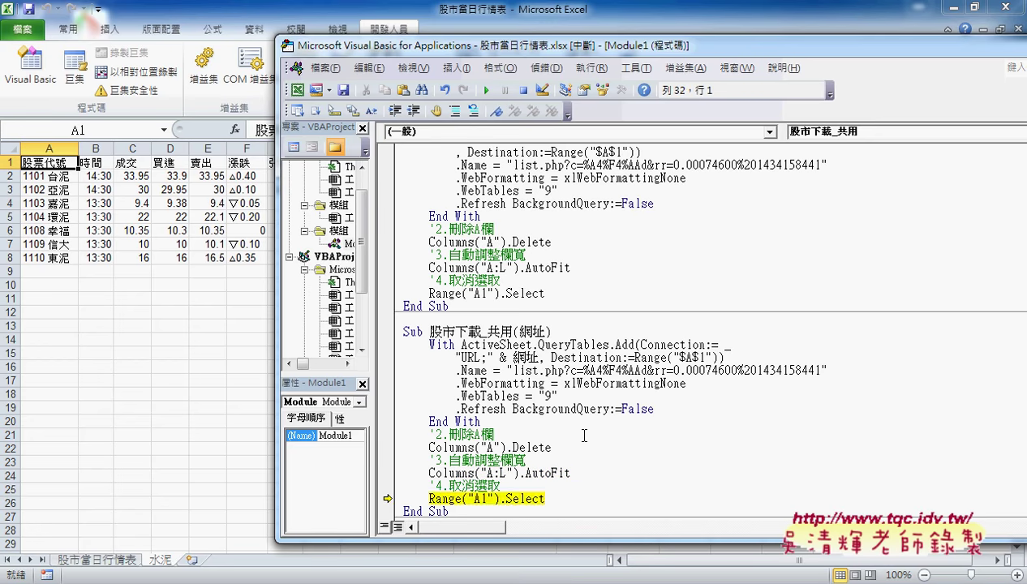
key("F8")
Step through the second loop pass: add the 食品 sheet, download food quotes, delete column A, auto-fit columns
key("F8")
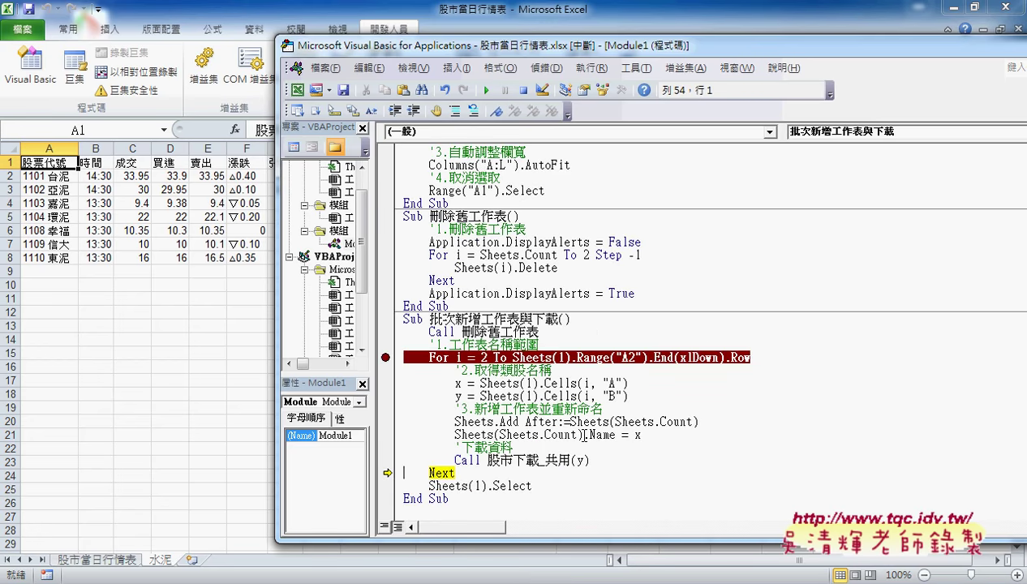
key("F8")
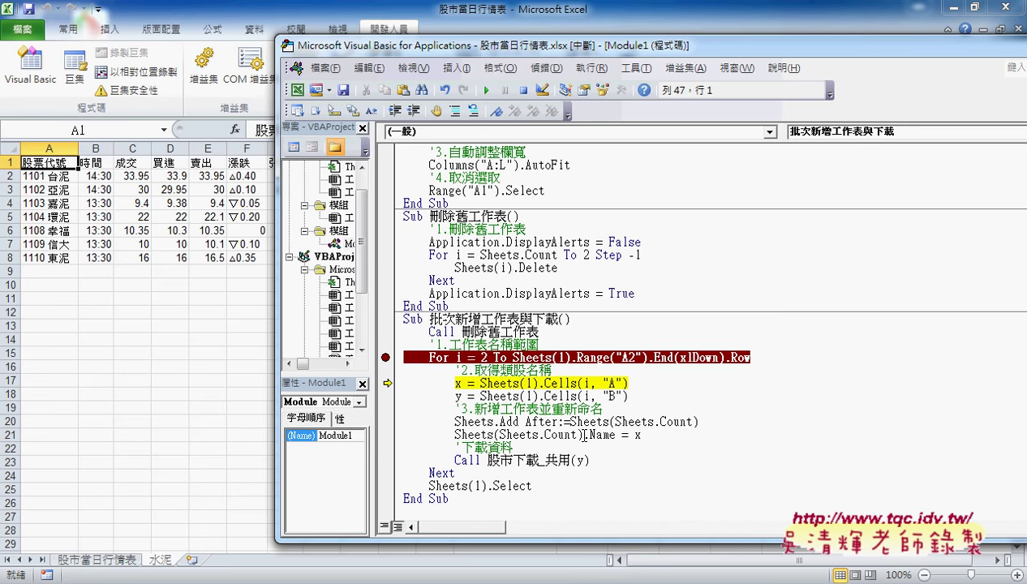
key("F8")
key("F8")
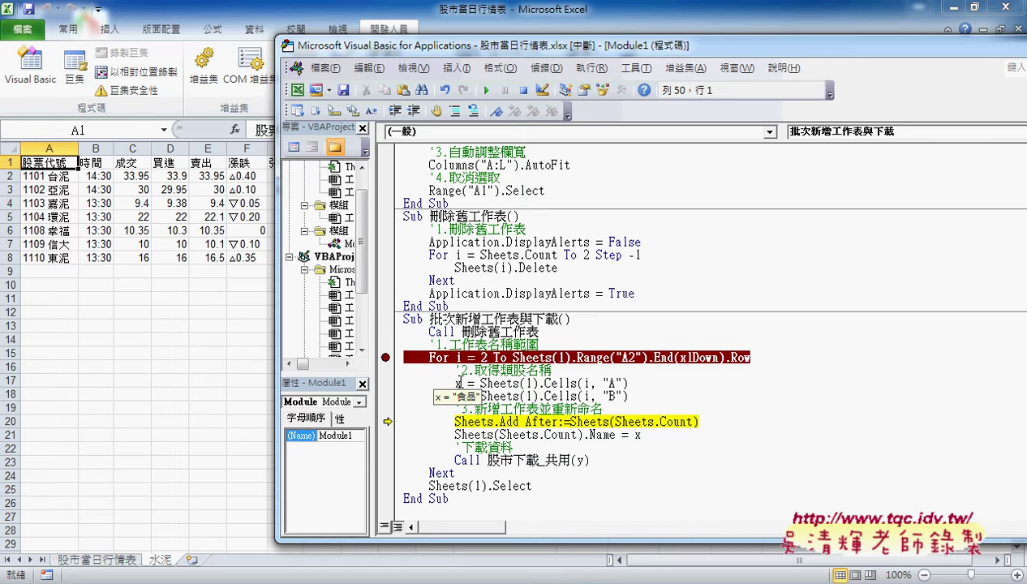
key("F8")
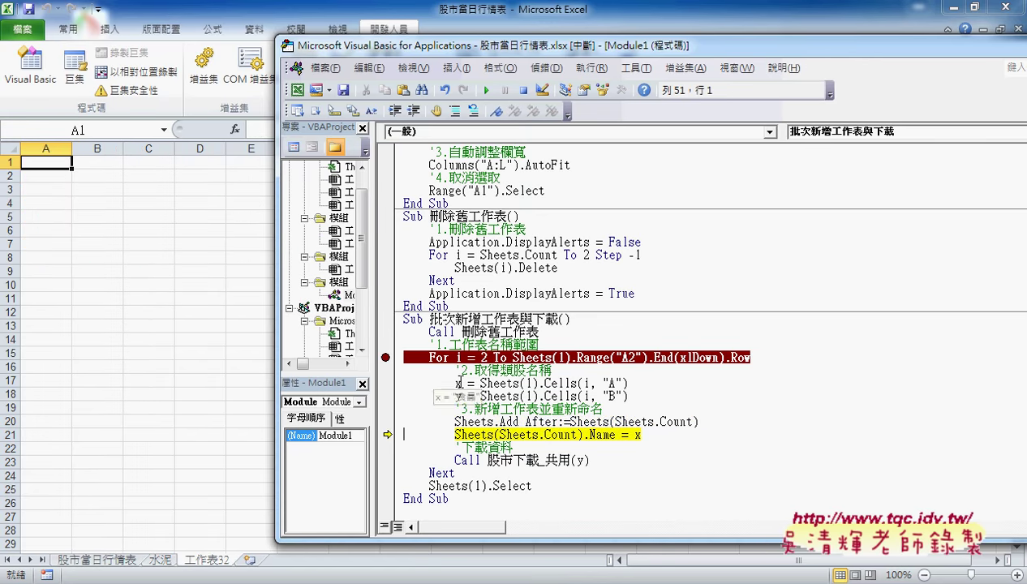
key("F8")
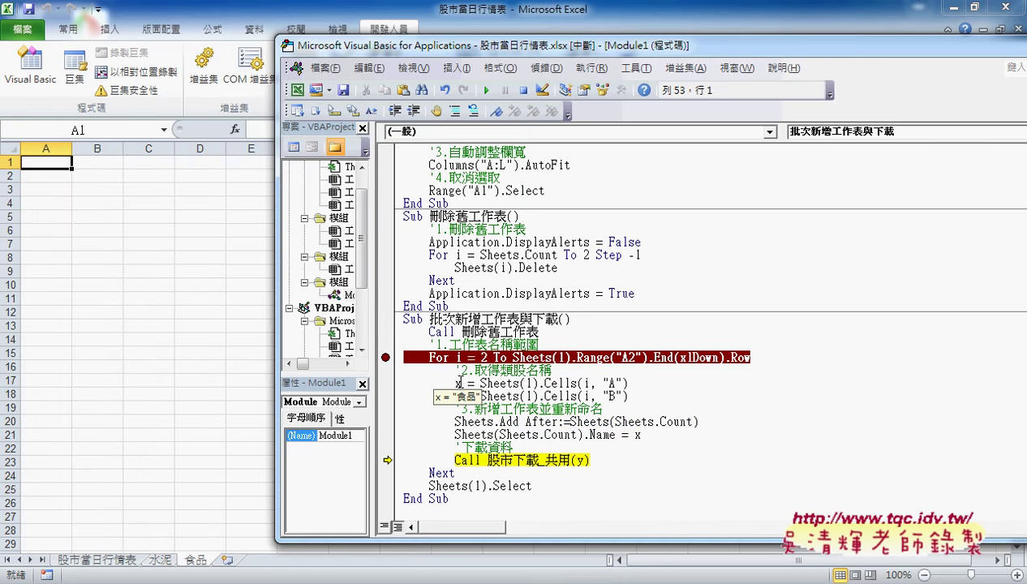
key("F8")
key("F8")
key("F8")
key("F8")
key("F8")
key("F8")
key("F8")
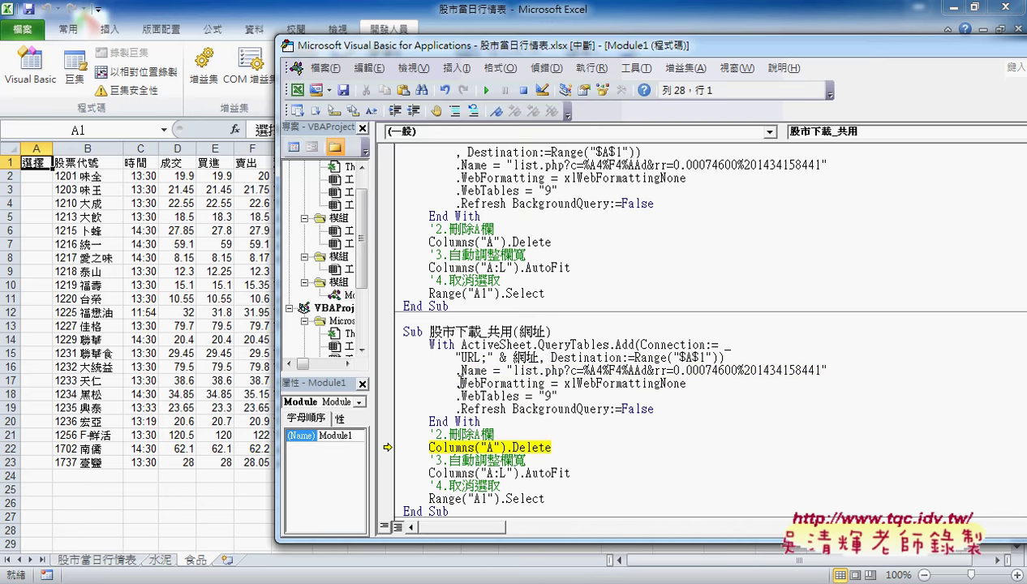
key("F8")
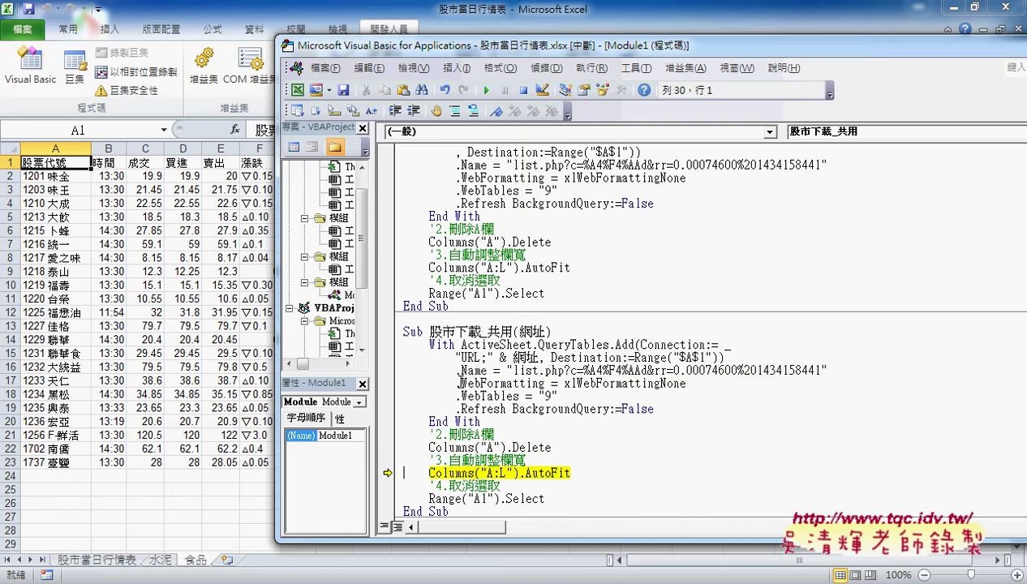
key("F8")
key("F8")
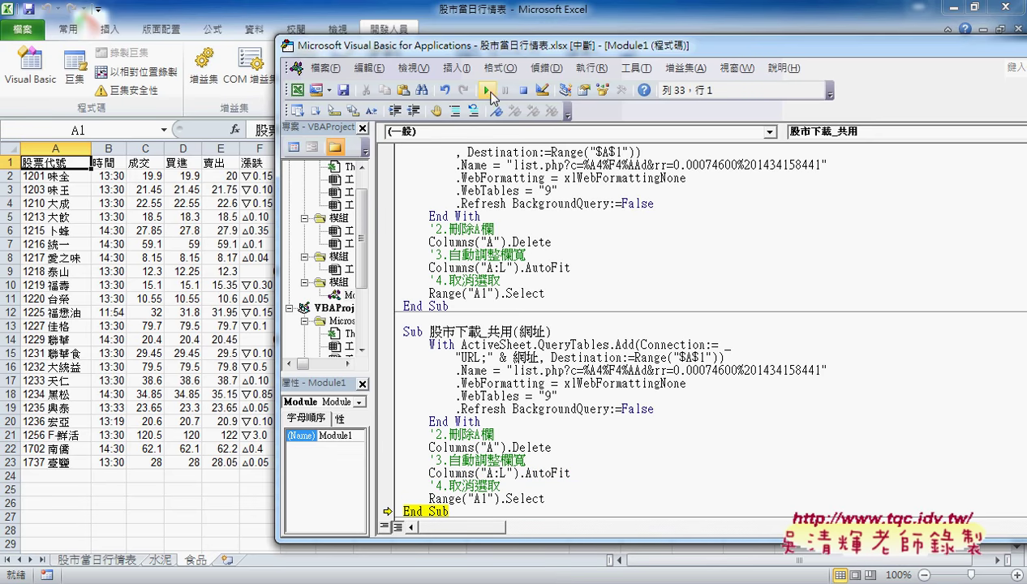
Run the rest of the macro through 玻璃 and bring the workbook's 股市當日行情表 list forward
left_click(487, 90)
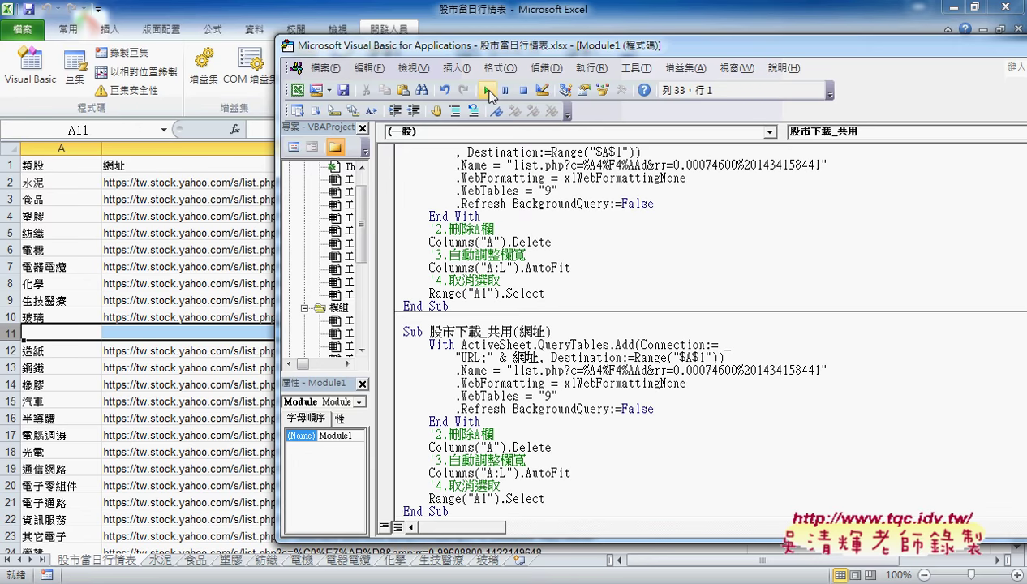
left_click(491, 7)
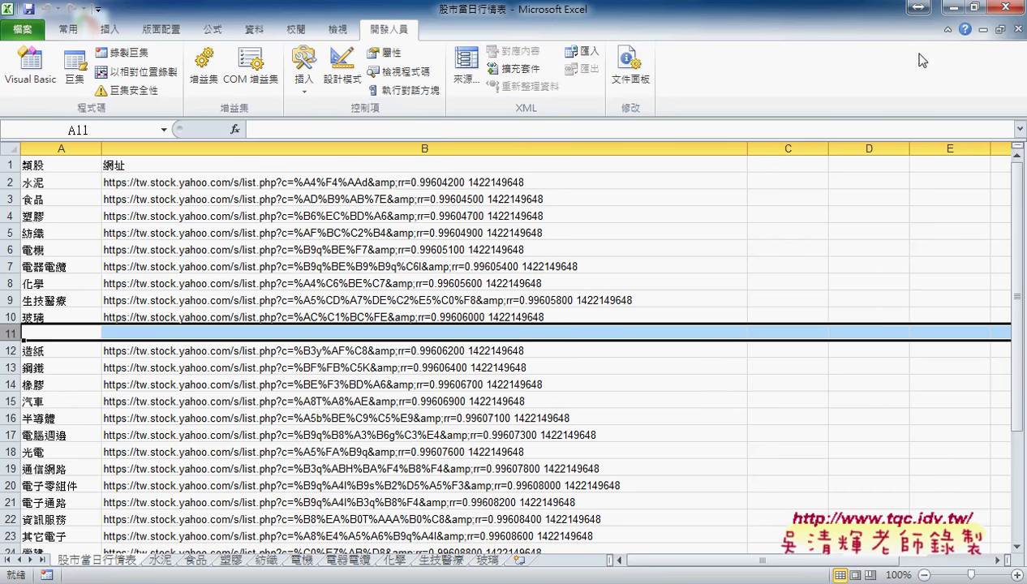
left_click(965, 30)
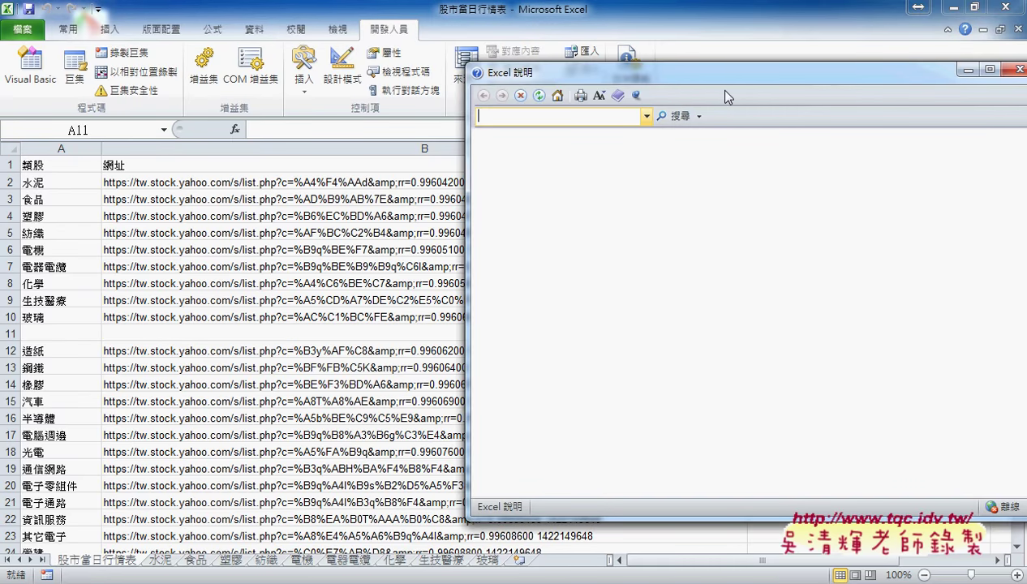
left_click_drag(716, 73, 558, 84)
left_click(861, 81)
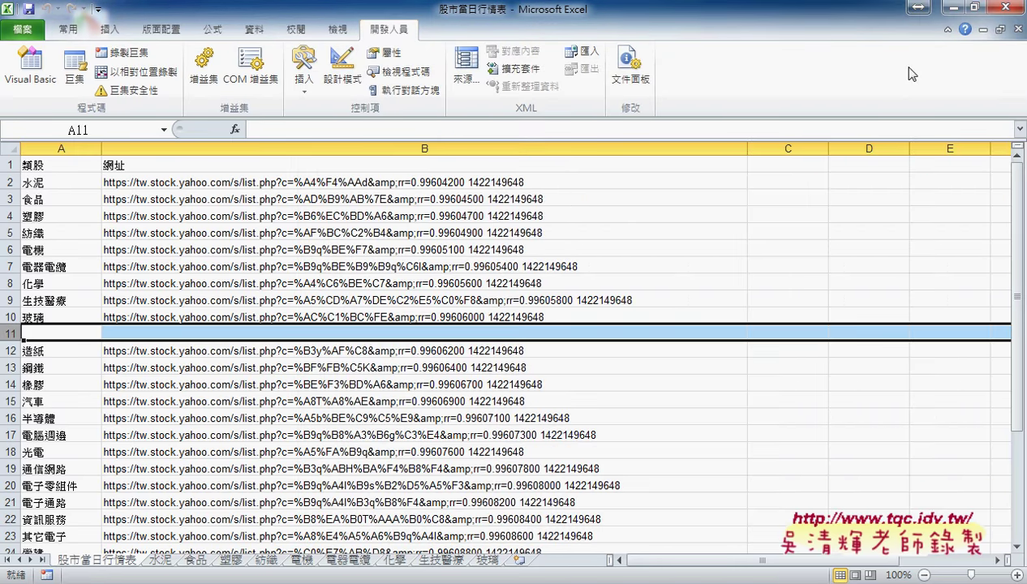
left_click(30, 33)
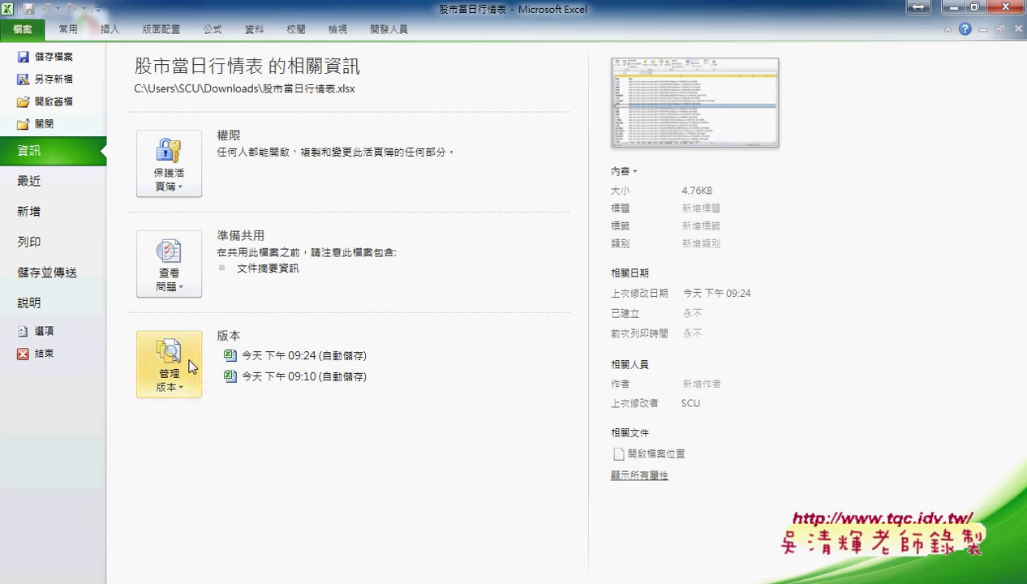
left_click(56, 334)
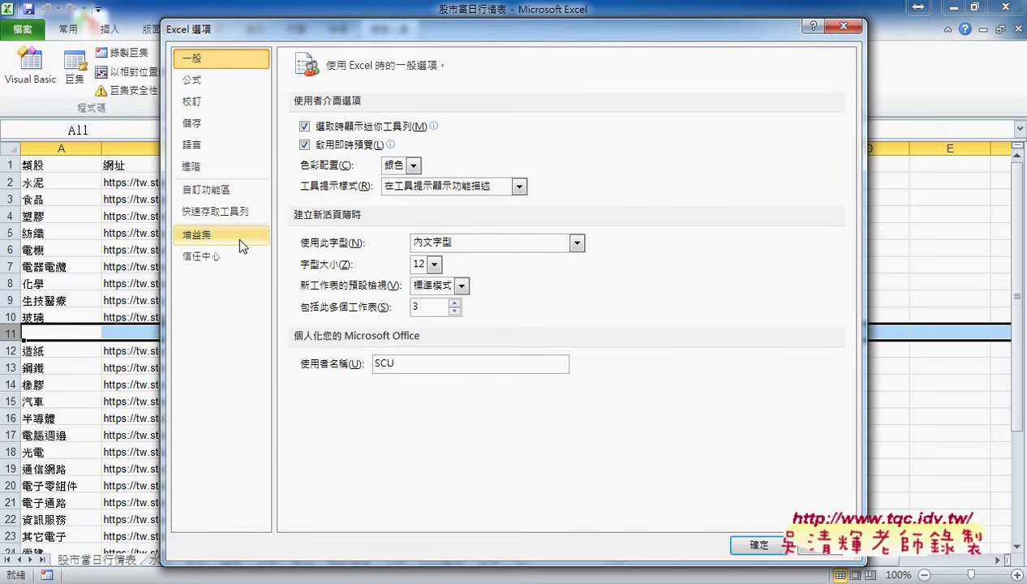
left_click(844, 26)
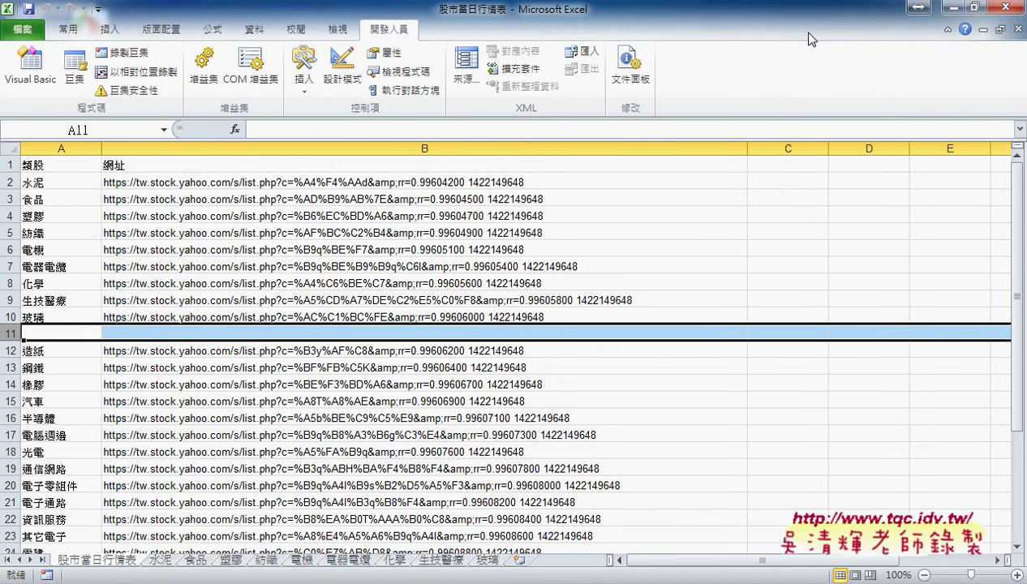